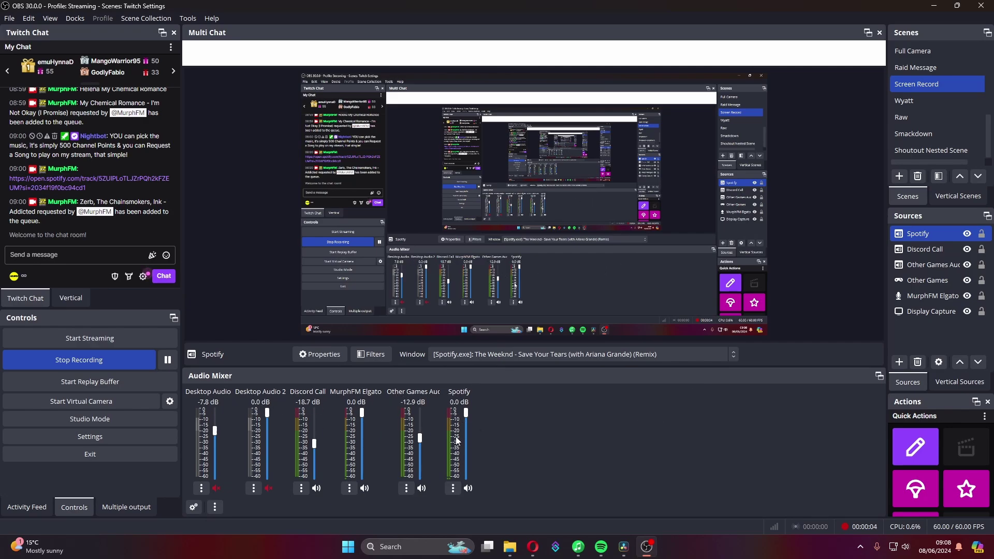
Step: Open the advanced audio properties, enlarge the window to show all sources and tracks, and review the track assignments
{"action": "left_click", "coordinate": [194, 507]}
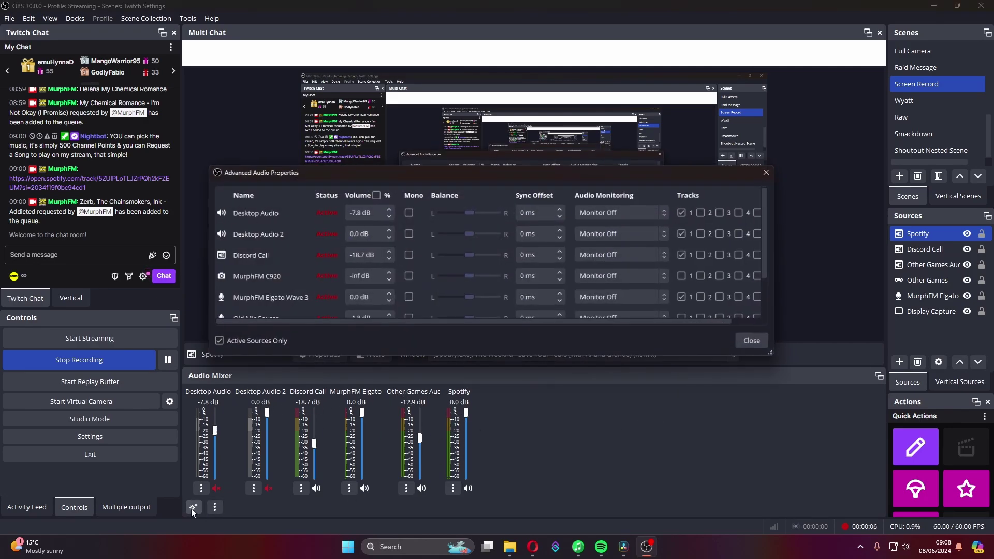
{"action": "left_click_drag", "start_coordinate": [772, 355], "coordinate": [845, 432]}
{"action": "left_click_drag", "start_coordinate": [683, 173], "coordinate": [658, 107]}
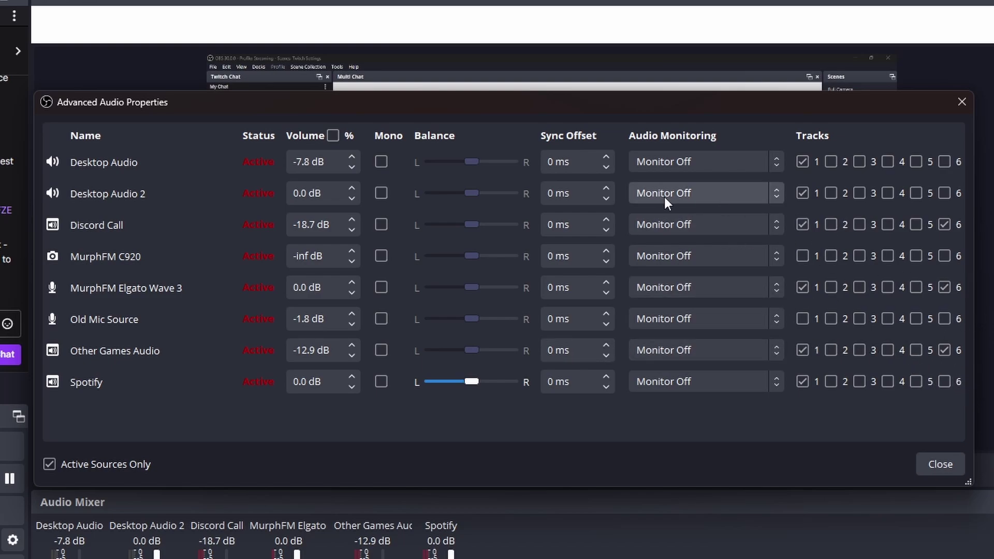
{"action": "key", "text": "Escape"}
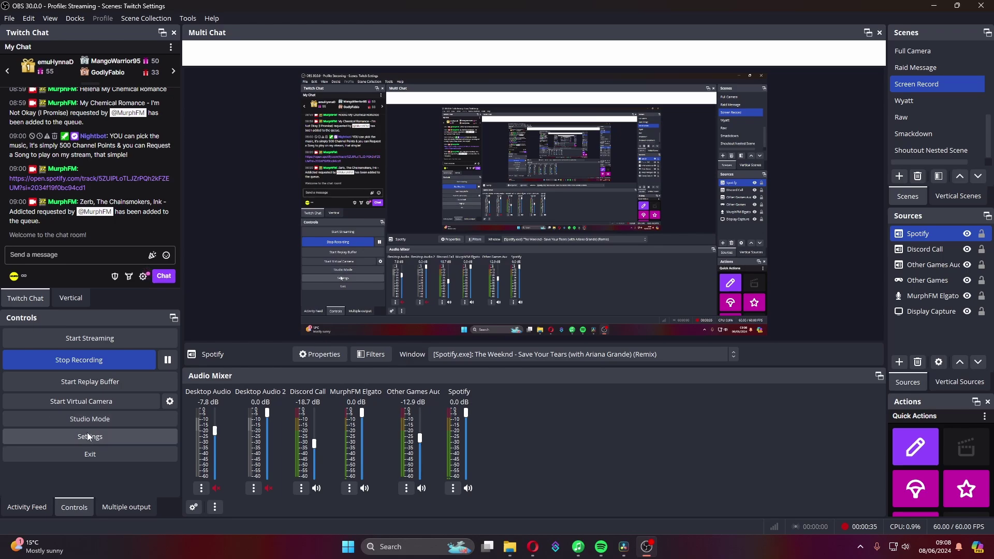
Step: Open the output settings and review the streaming audio track and Twitch VOD track selections
{"action": "left_click", "coordinate": [86, 434]}
{"action": "left_click", "coordinate": [295, 134]}
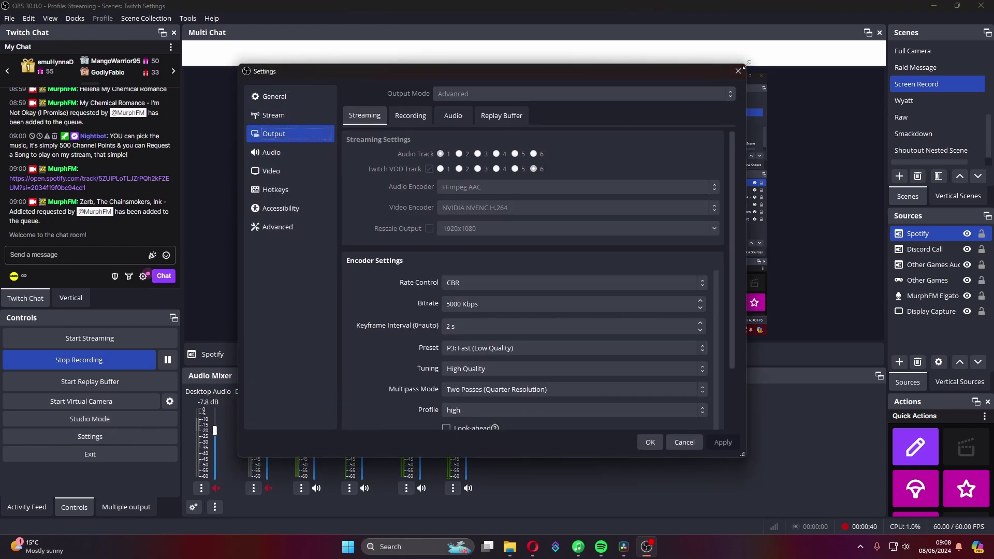
{"action": "left_click_drag", "start_coordinate": [745, 65], "coordinate": [778, 57]}
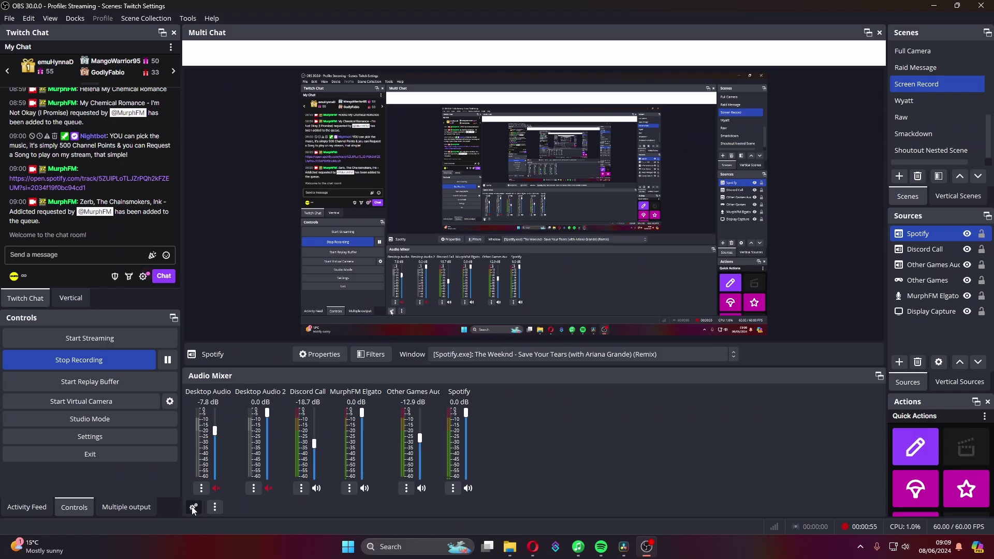
Step: Enlarge the advanced audio properties to show all six tracks and toggle track 6 for Other Games Audio
{"action": "left_click_drag", "start_coordinate": [498, 356], "coordinate": [498, 461]}
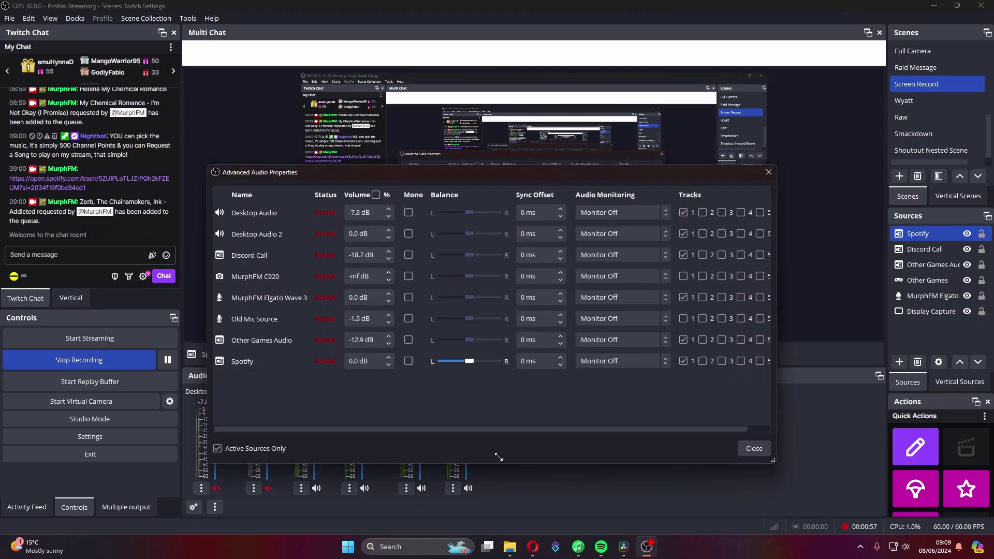
{"action": "left_click_drag", "start_coordinate": [775, 317], "coordinate": [863, 321]}
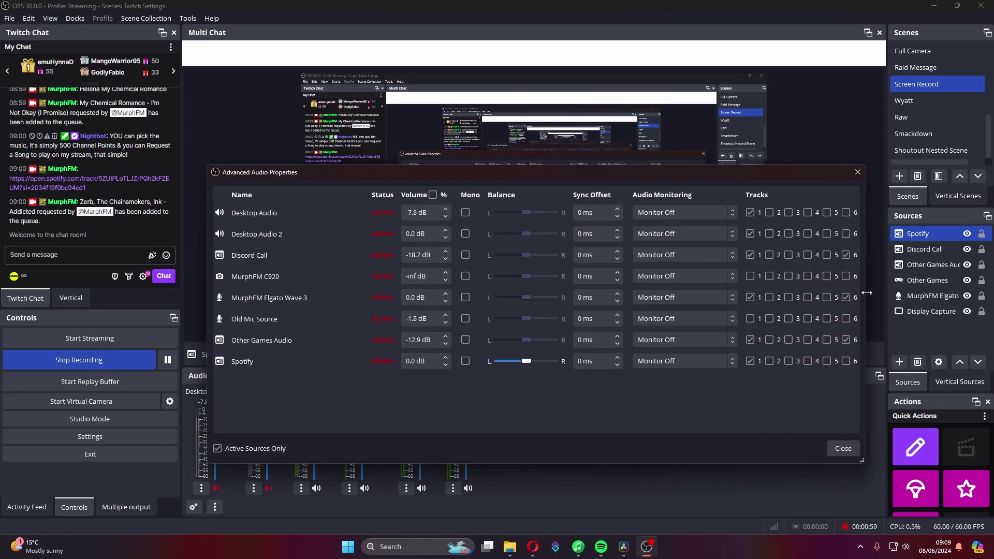
{"action": "left_click", "coordinate": [846, 340]}
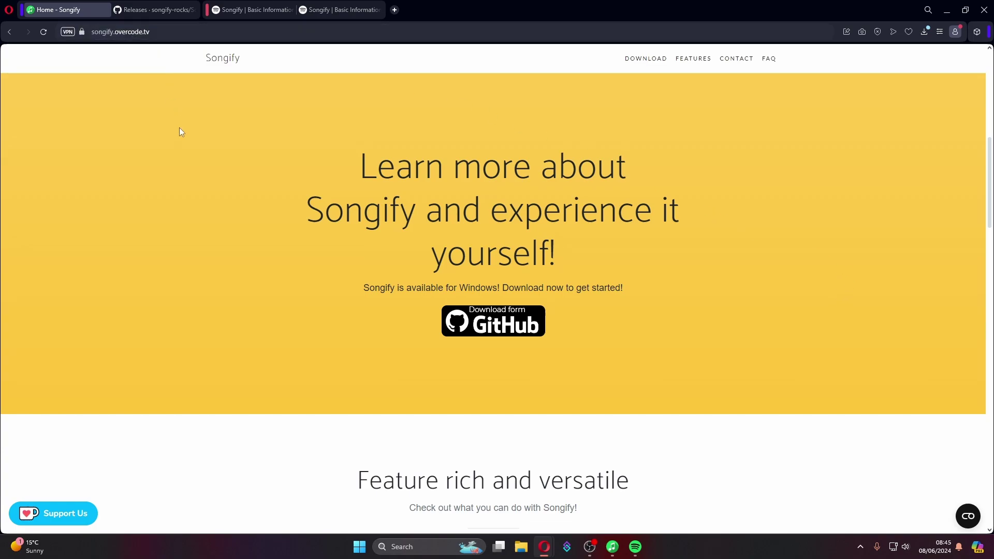
Step: Switch to the browser, open Songify's GitHub releases page from its website, and close the duplicate releases page
{"action": "scroll", "coordinate": [257, 172], "scroll_direction": "up", "scroll_amount": 9}
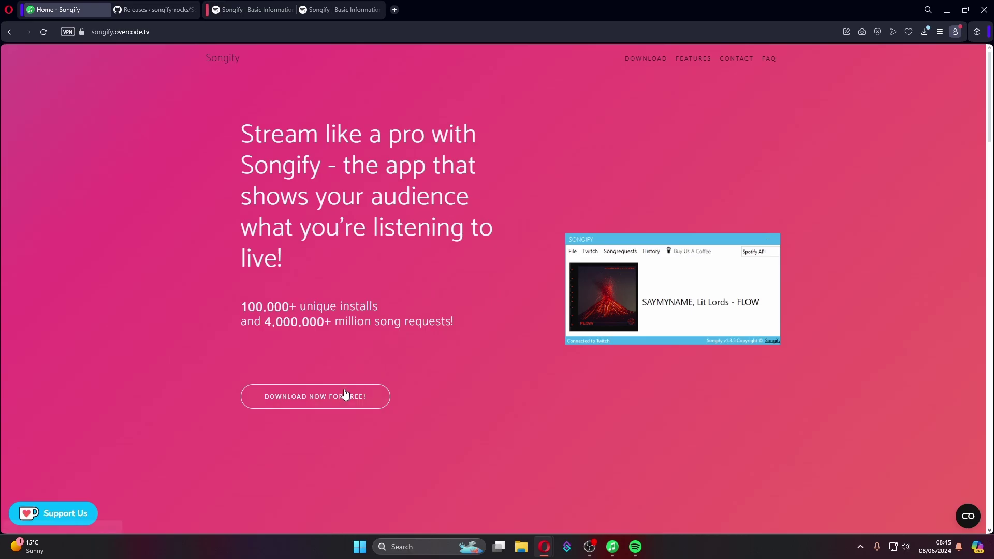
{"action": "scroll", "coordinate": [463, 372], "scroll_direction": "down", "scroll_amount": 7}
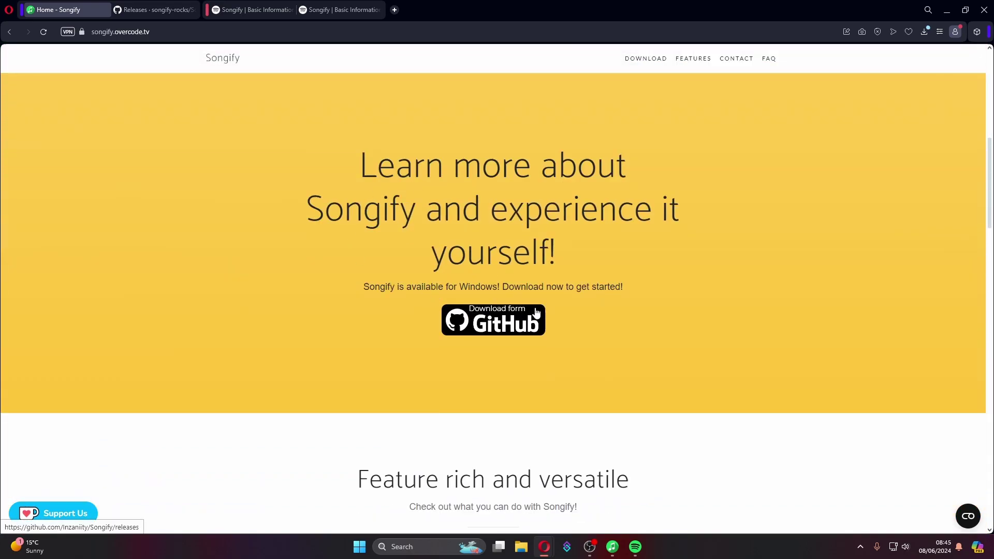
{"action": "left_click", "coordinate": [515, 325]}
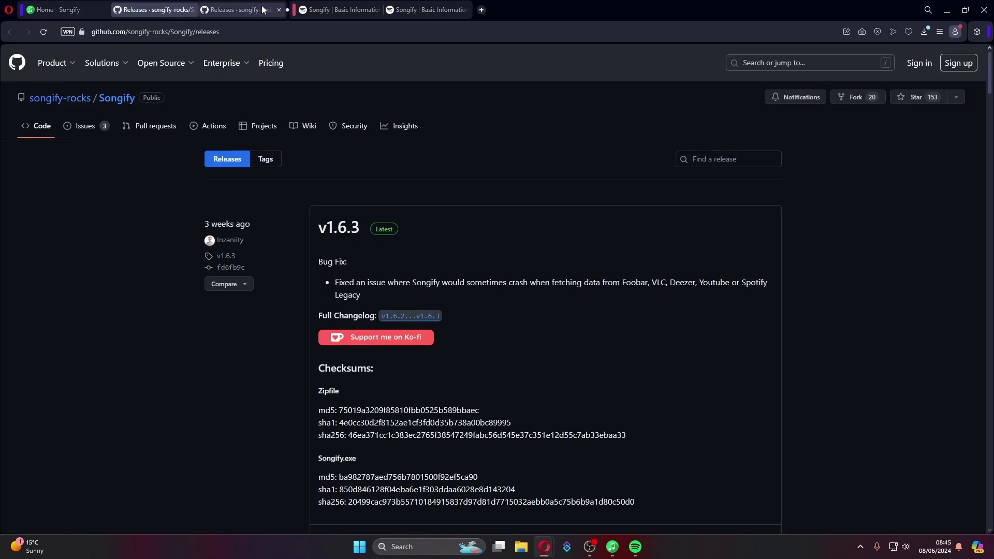
{"action": "left_click", "coordinate": [279, 9]}
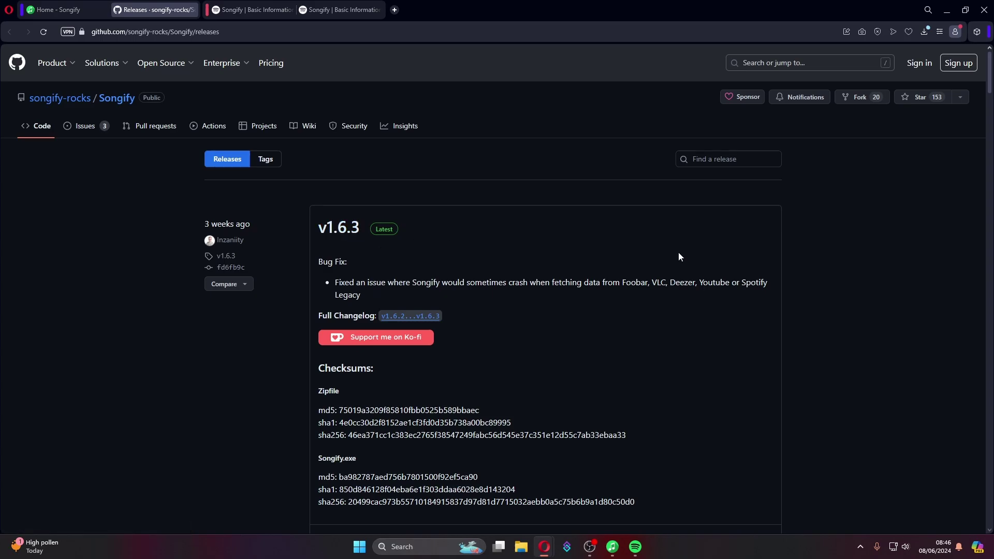
Step: Download Songify.zip from the v1.6.3 release assets and show it in the Downloads folder
{"action": "scroll", "coordinate": [609, 301], "scroll_direction": "down", "scroll_amount": 4}
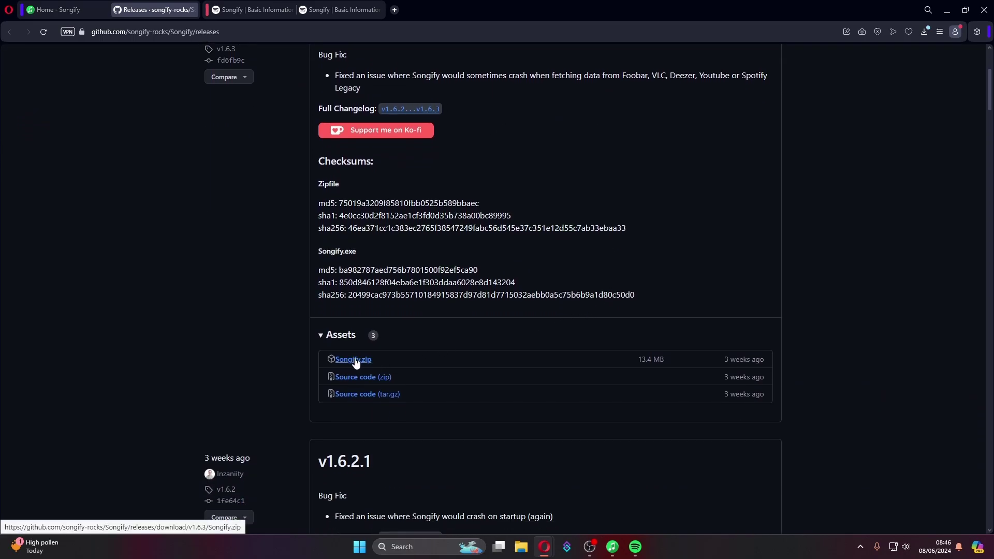
{"action": "left_click", "coordinate": [355, 360]}
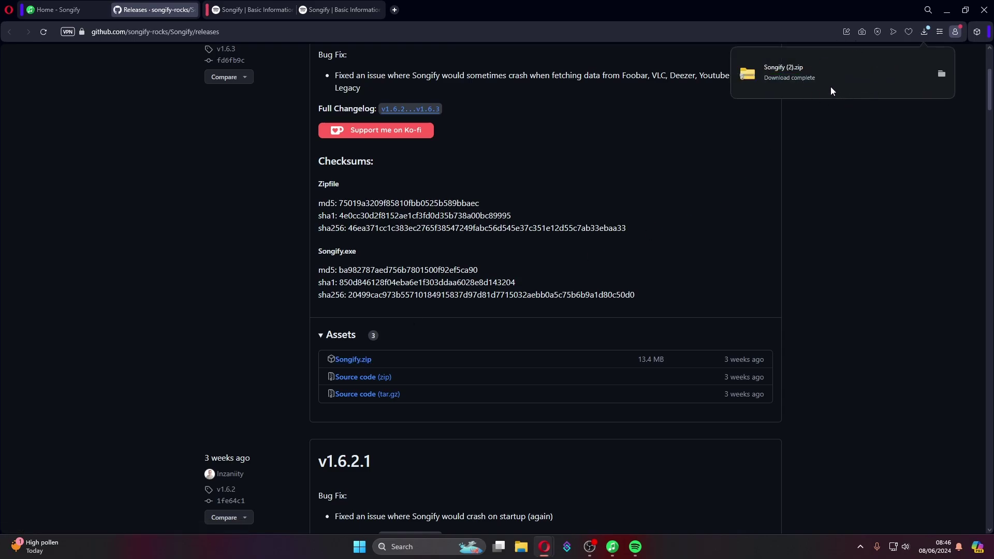
{"action": "left_click", "coordinate": [806, 70]}
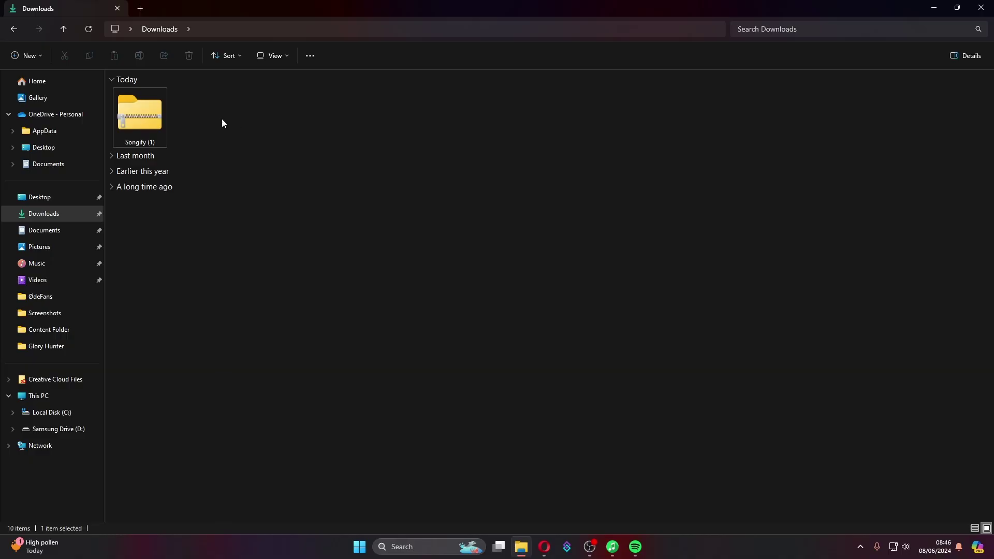
Step: Extract the Songify (1) archive into the default folder in Downloads and close the window with the extracted files
{"action": "right_click", "coordinate": [148, 122]}
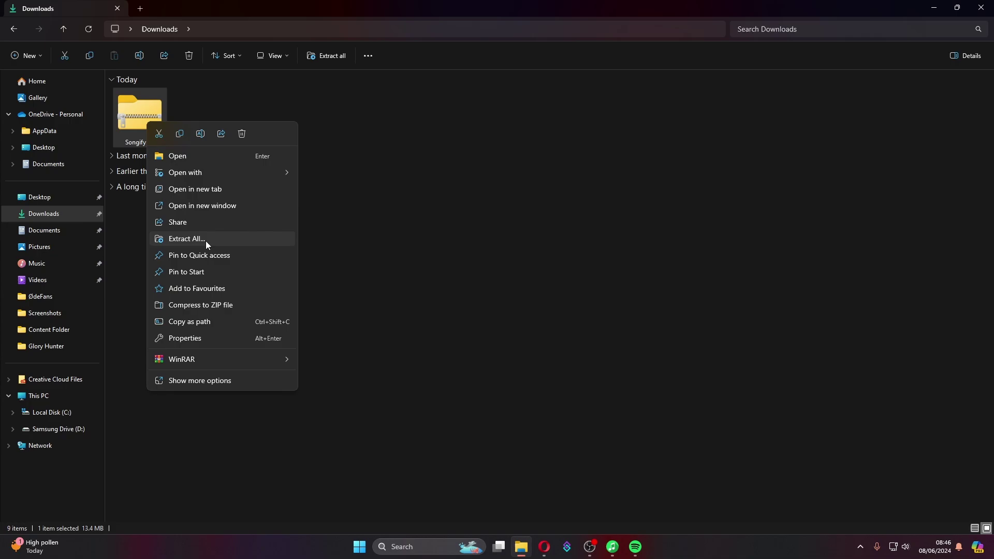
{"action": "left_click", "coordinate": [206, 241]}
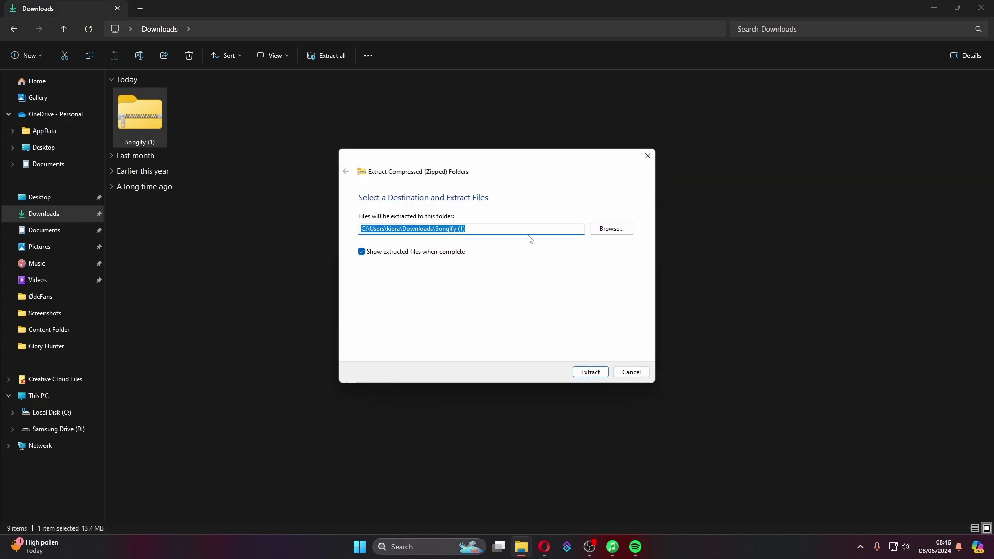
{"action": "left_click", "coordinate": [590, 372]}
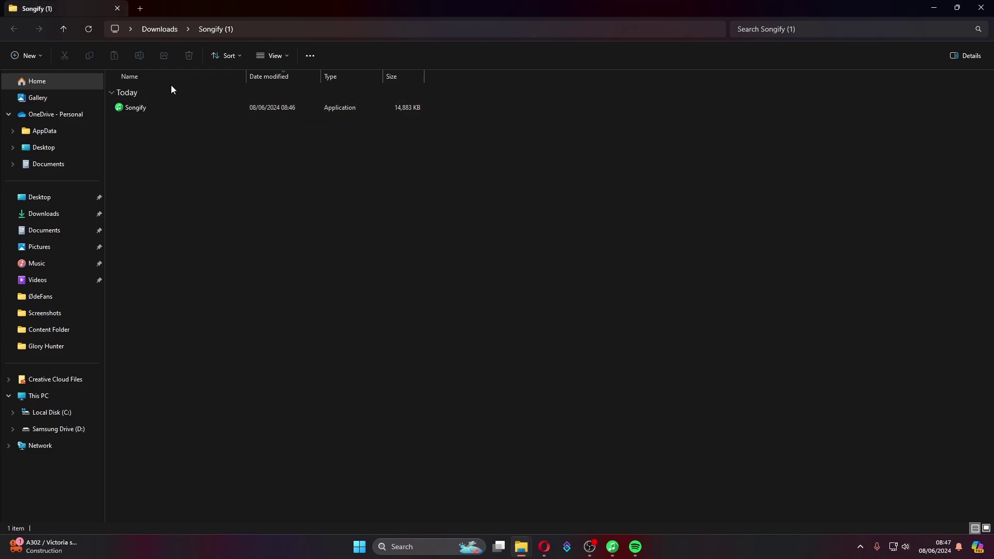
{"action": "left_click", "coordinate": [981, 7]}
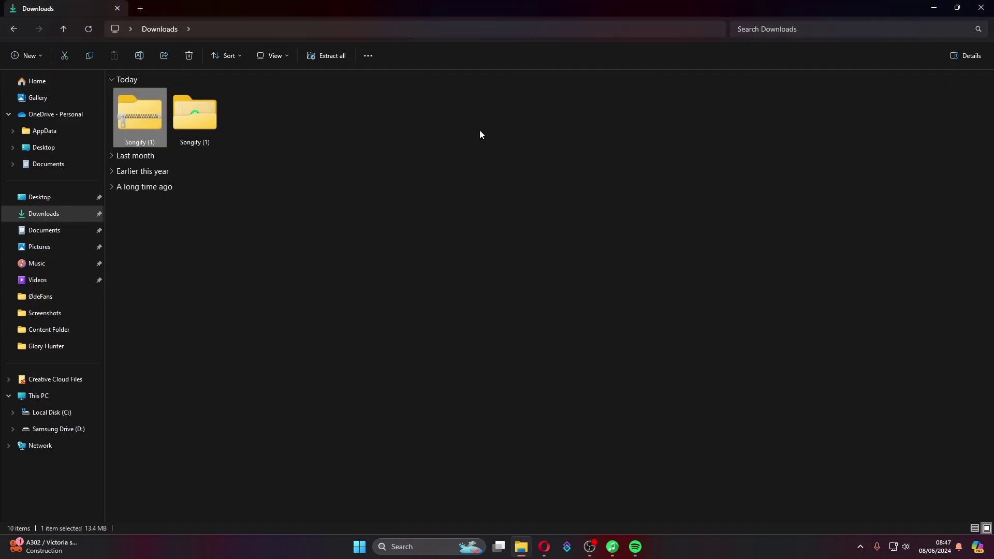
Step: Launch Songify from the extracted Songify (1) folder and allow it to run past the SmartScreen warning
{"action": "double_click", "coordinate": [195, 110]}
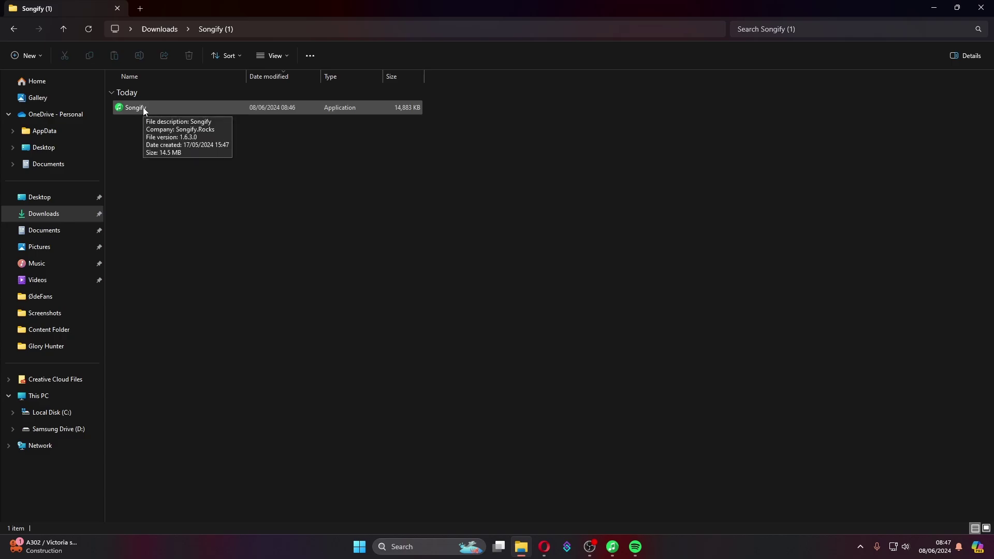
{"action": "double_click", "coordinate": [164, 111]}
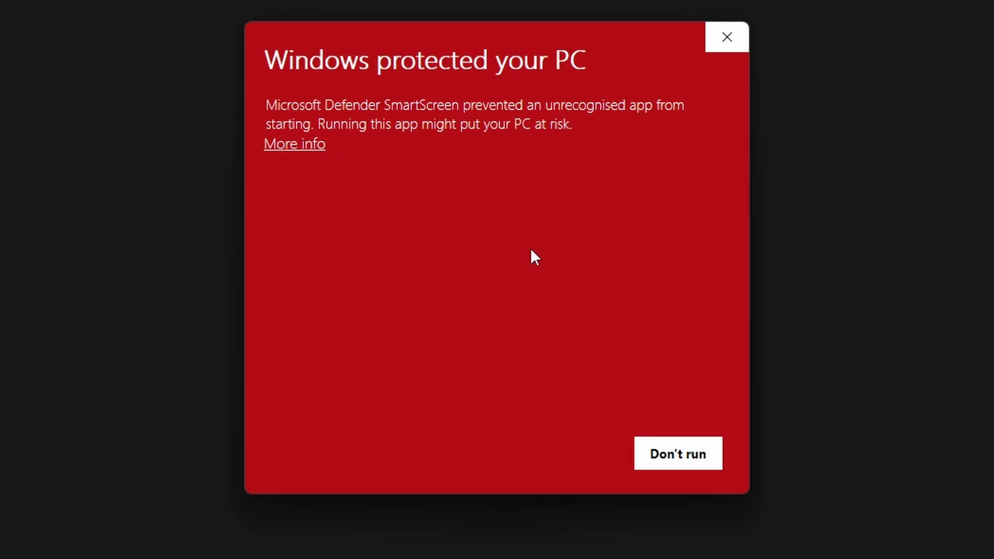
{"action": "left_click", "coordinate": [295, 144]}
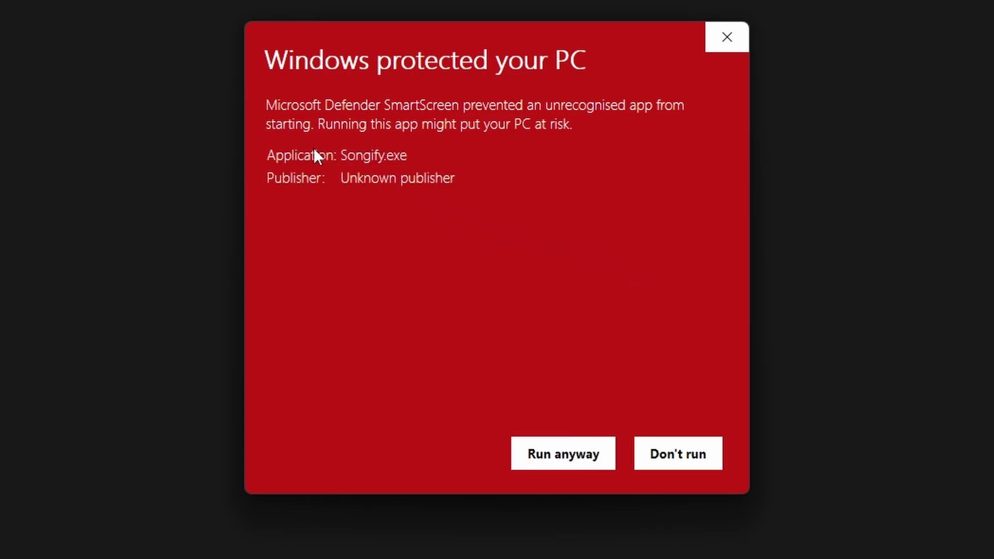
{"action": "left_click", "coordinate": [547, 464]}
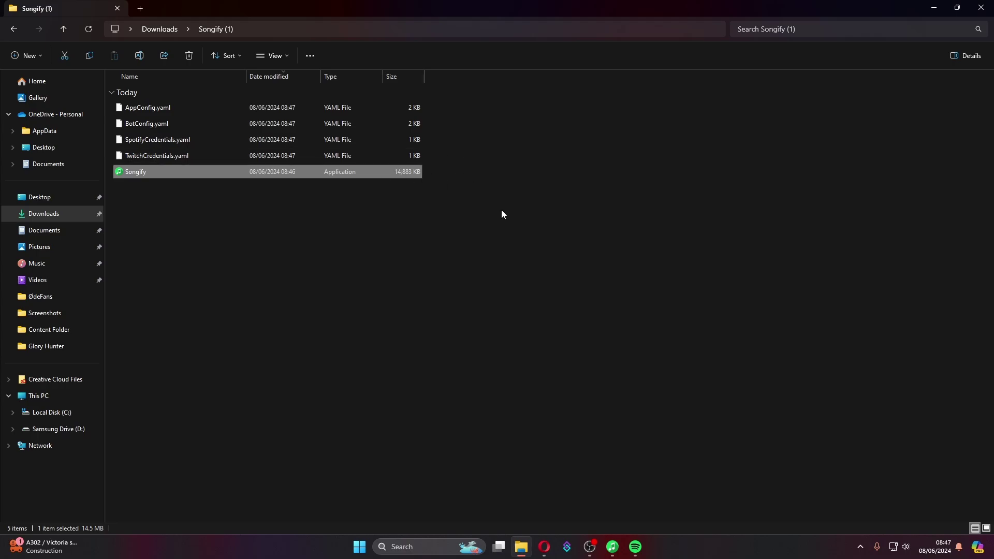
Step: Switch to the running Songify window and look at its Twitch login and connection options
{"action": "mouse_move", "coordinate": [612, 544]}
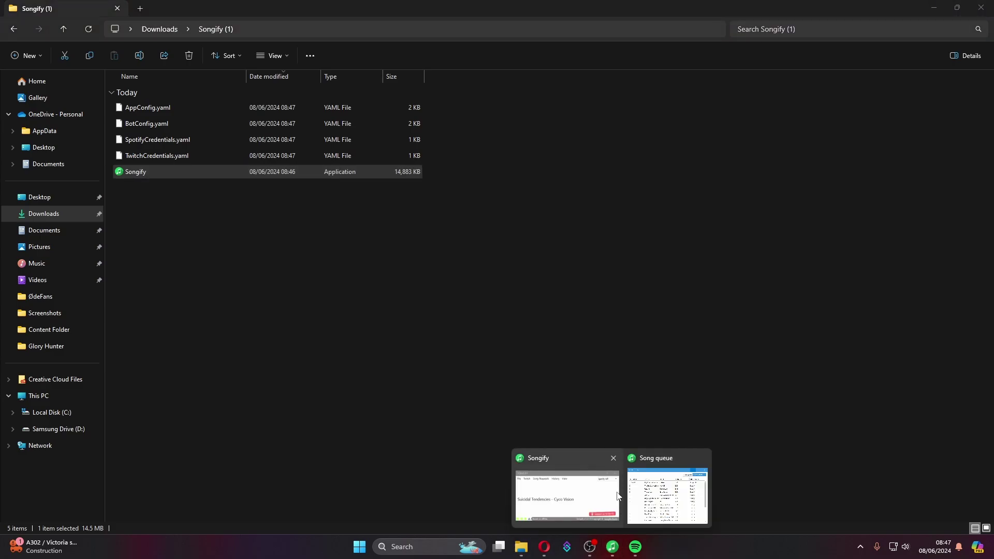
{"action": "left_click", "coordinate": [579, 485]}
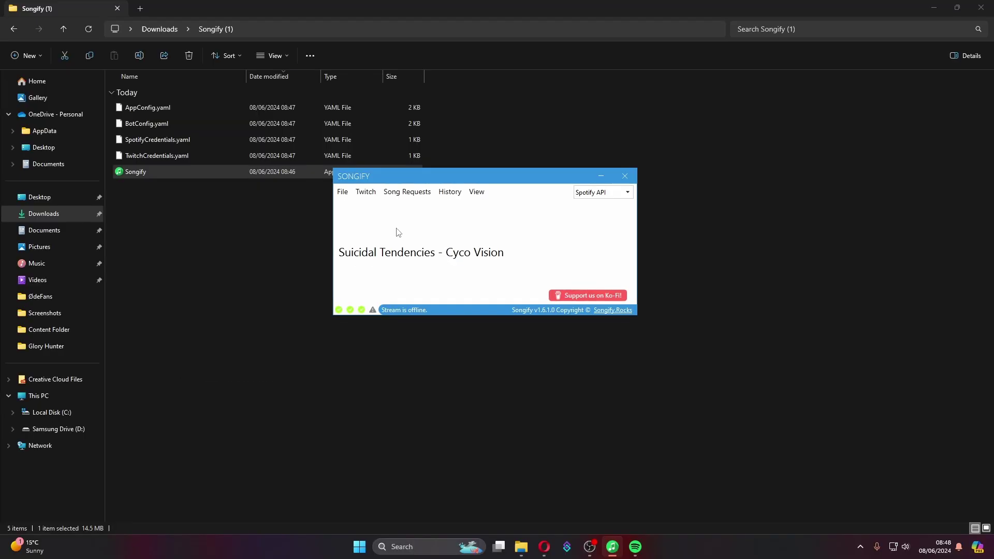
{"action": "left_click", "coordinate": [365, 192]}
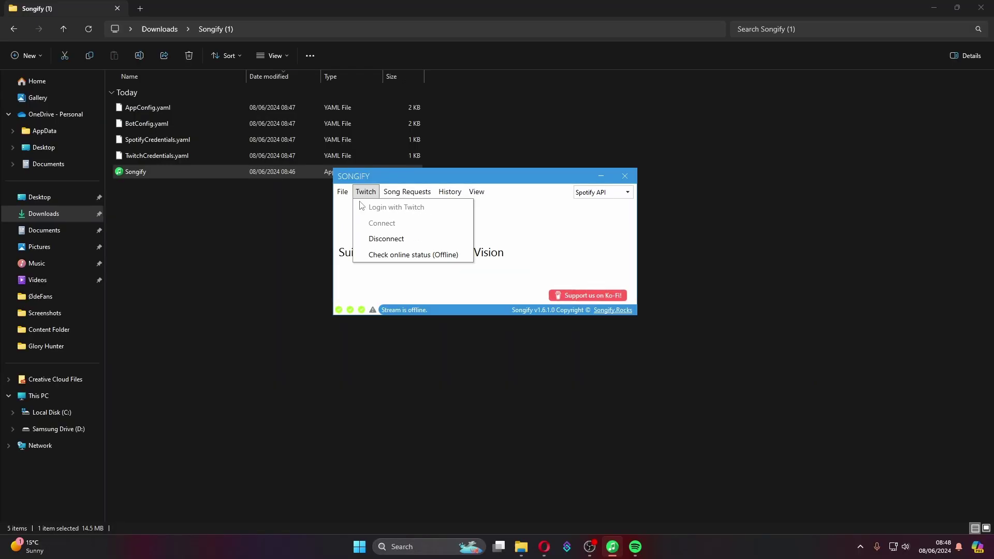
{"action": "left_click", "coordinate": [265, 156]}
Step: Open Songify's settings, review the Twitch account options, and go to the Spotify settings
{"action": "left_click", "coordinate": [345, 206]}
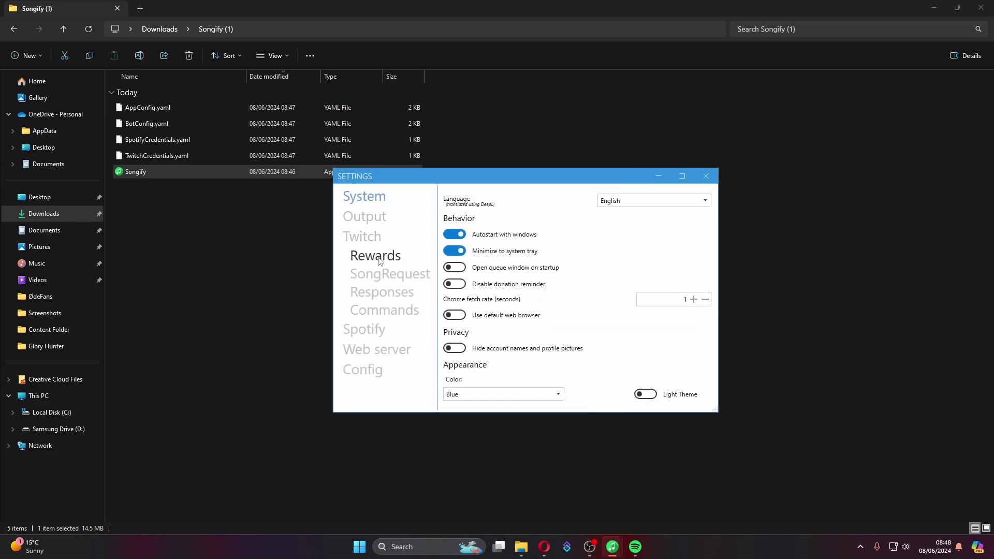
{"action": "left_click", "coordinate": [369, 241]}
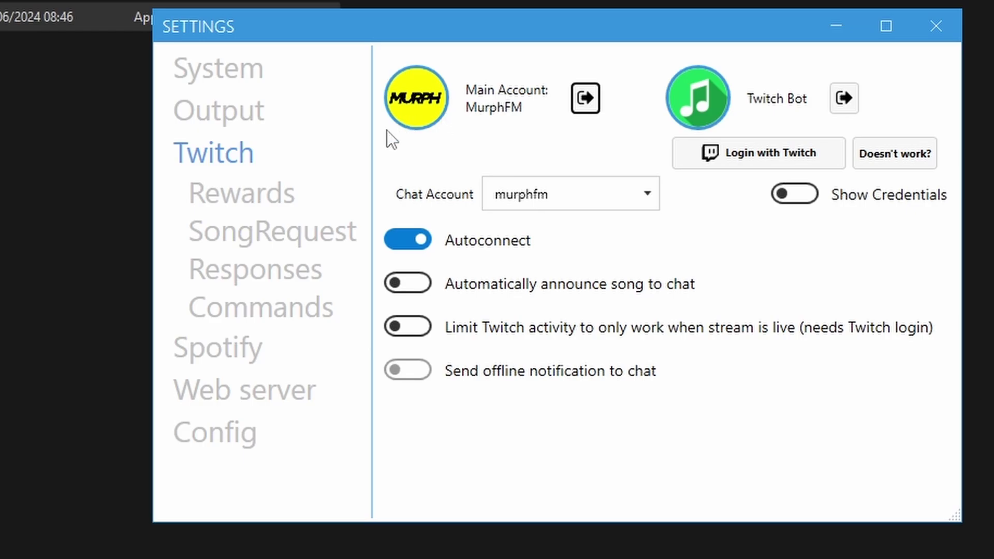
{"action": "left_click", "coordinate": [249, 348]}
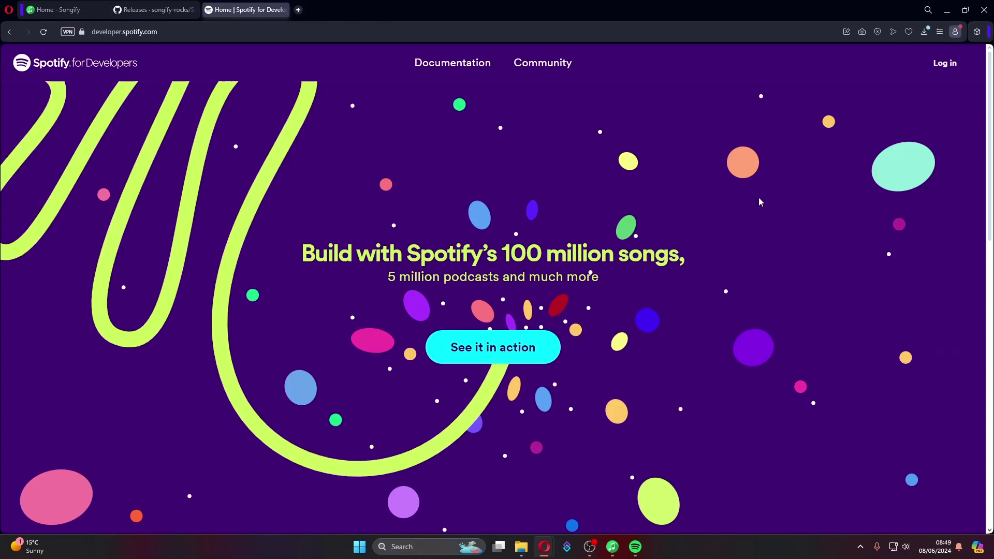
Step: Log in to Spotify for Developers in the browser and open the account's dashboard
{"action": "left_click", "coordinate": [951, 69]}
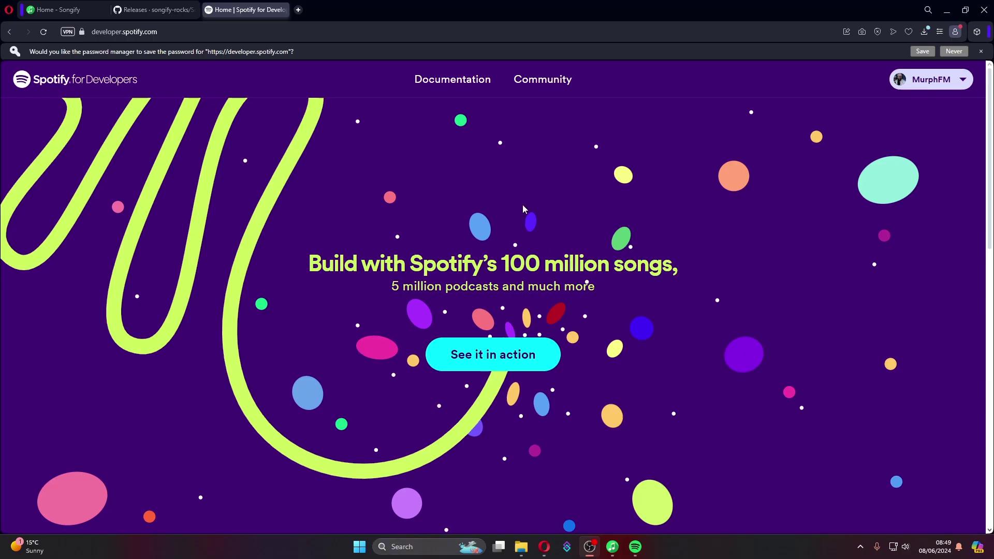
{"action": "left_click", "coordinate": [963, 80]}
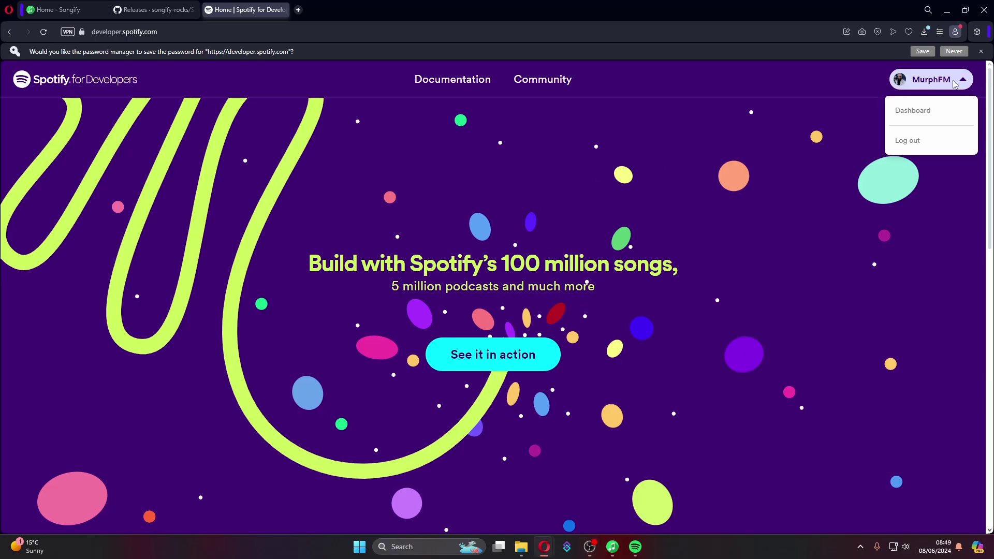
{"action": "left_click", "coordinate": [921, 114]}
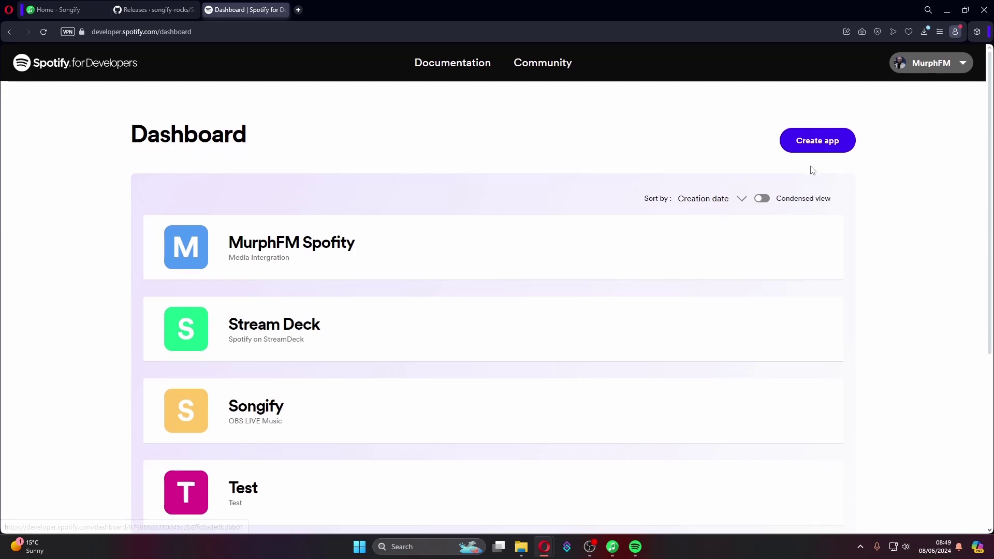
Step: Start creating a new Spotify app with the name Songify and the description Music
{"action": "left_click", "coordinate": [824, 144]}
{"action": "left_click", "coordinate": [222, 210]}
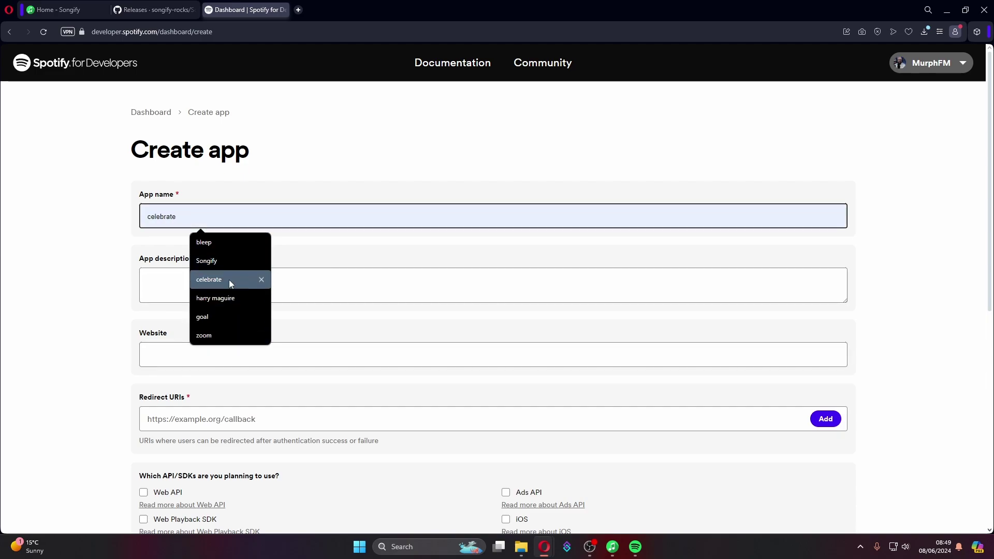
{"action": "left_click", "coordinate": [226, 260]}
{"action": "left_click", "coordinate": [186, 280]}
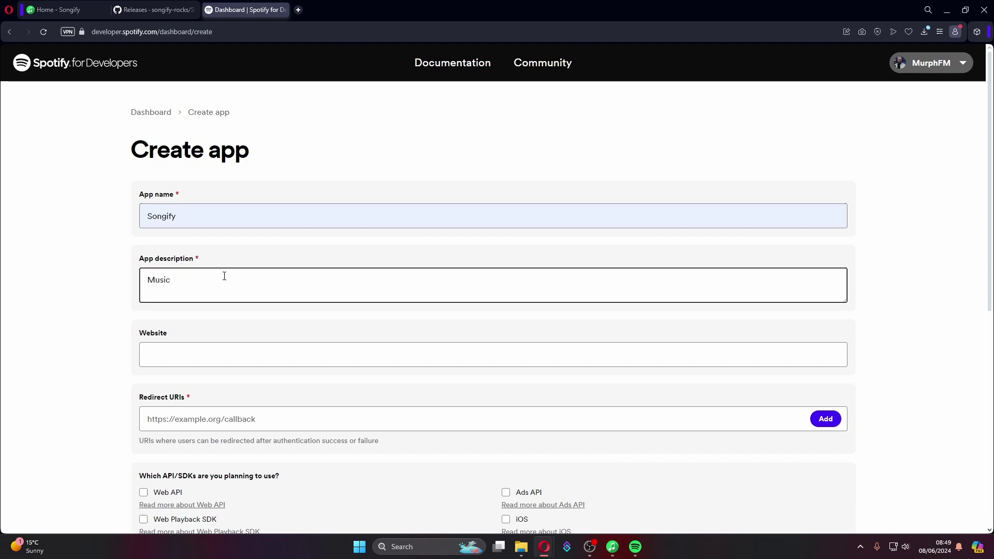
{"action": "scroll", "coordinate": [97, 348], "scroll_direction": "down", "scroll_amount": 2}
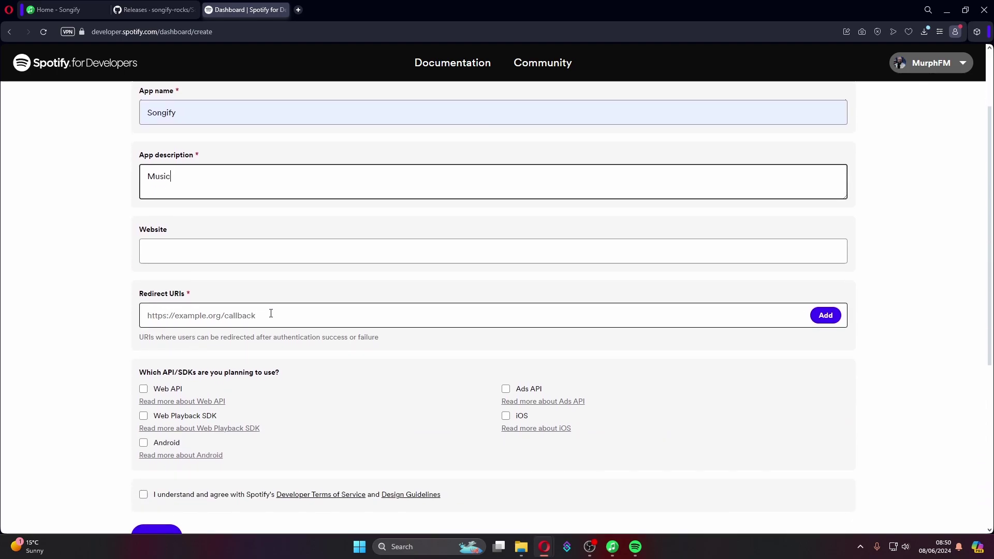
{"action": "left_click", "coordinate": [183, 312]}
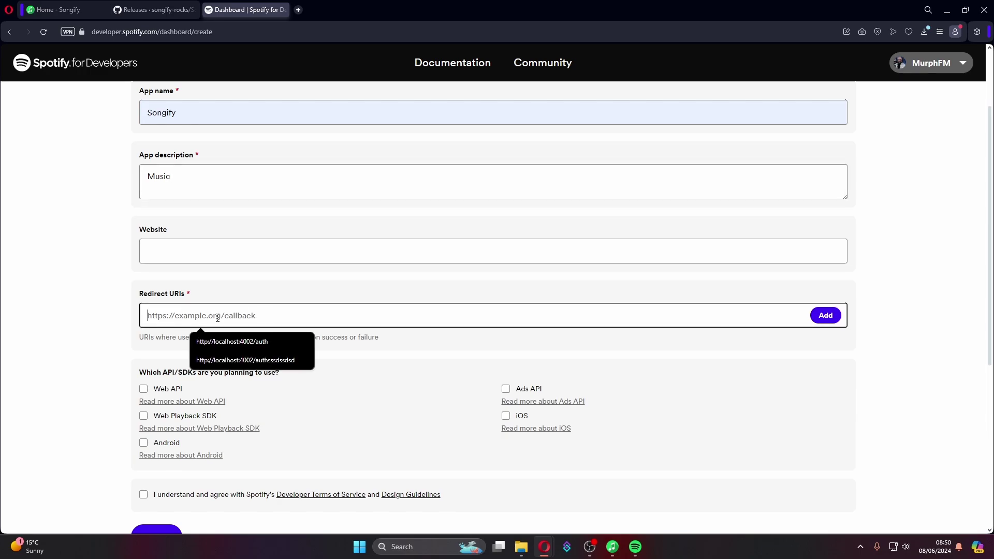
{"action": "left_click", "coordinate": [284, 340]}
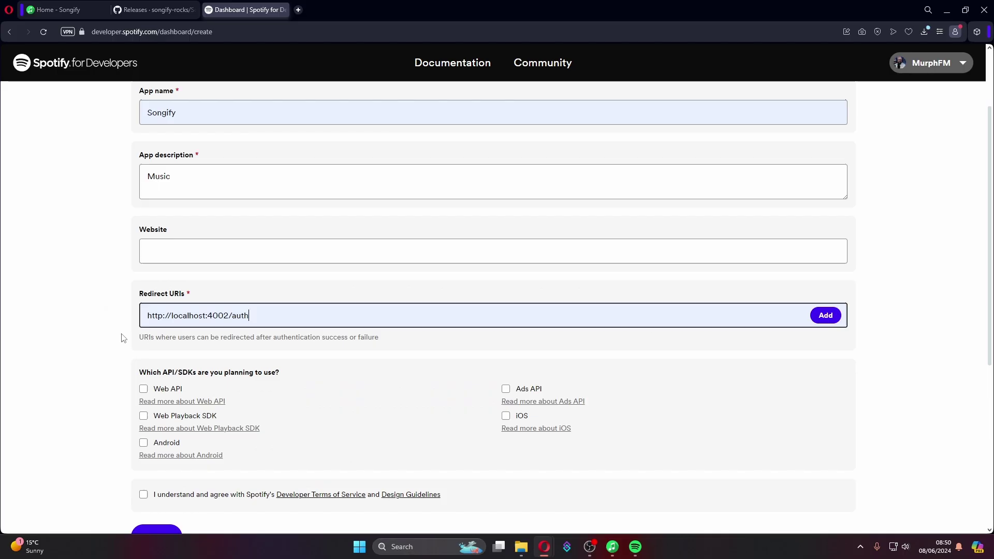
{"action": "scroll", "coordinate": [12, 374], "scroll_direction": "down", "scroll_amount": 2}
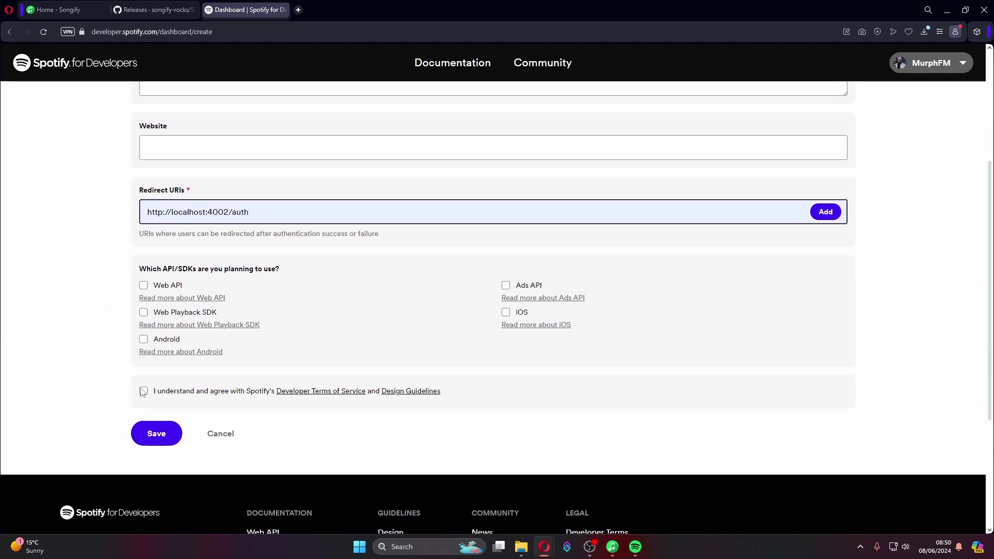
{"action": "left_click", "coordinate": [142, 391]}
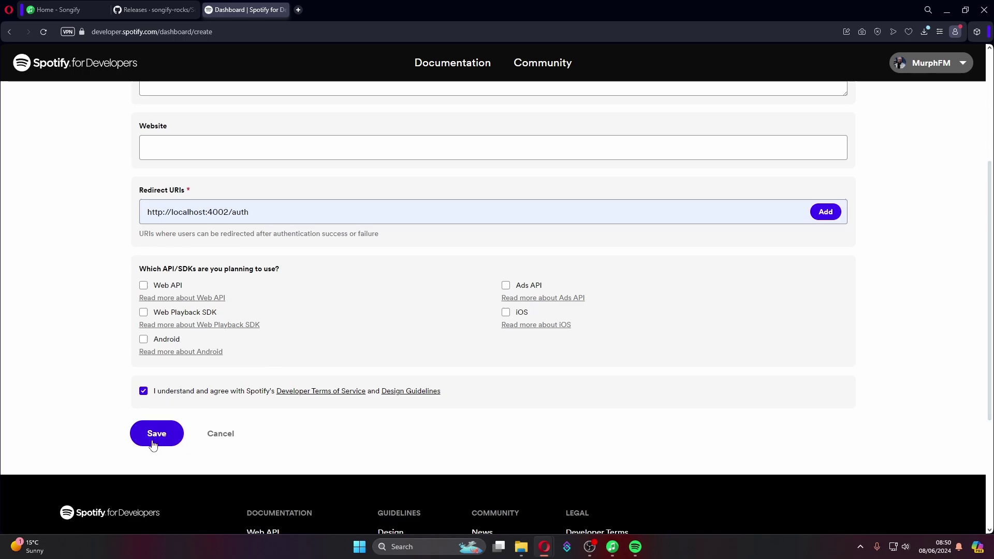
{"action": "left_click", "coordinate": [154, 436]}
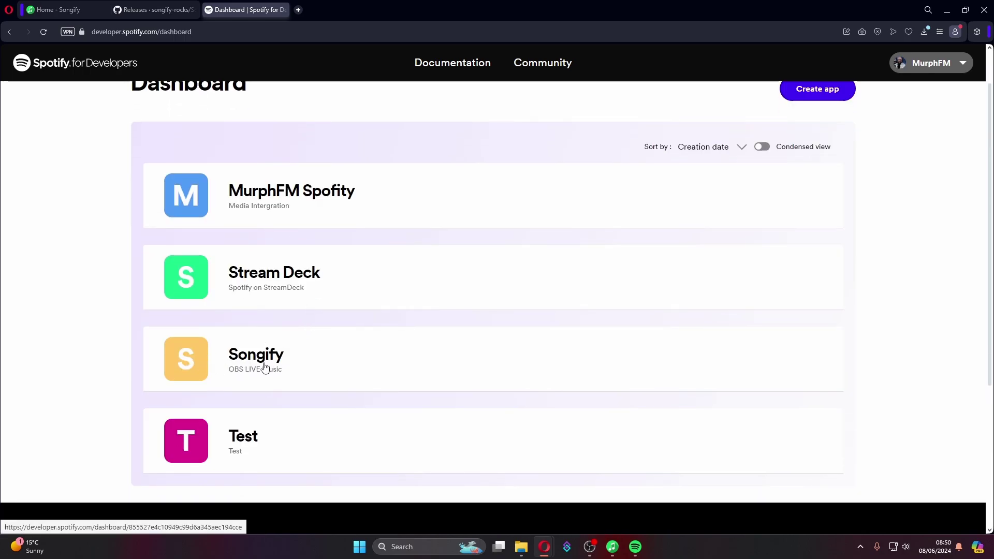
Step: Open the Songify app's settings on the Spotify developer dashboard and compare its credentials with the Spotify settings in Songify
{"action": "left_click", "coordinate": [195, 363]}
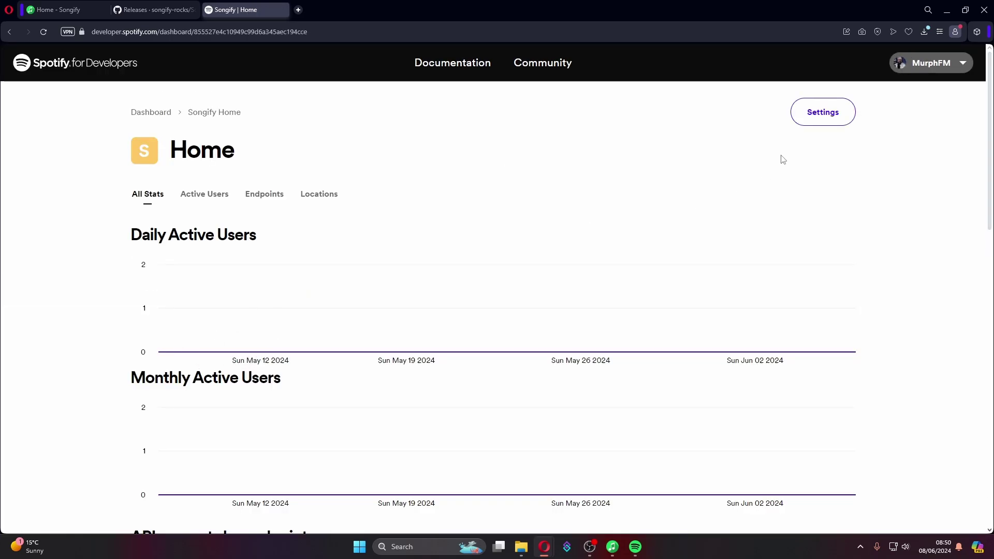
{"action": "left_click", "coordinate": [831, 118]}
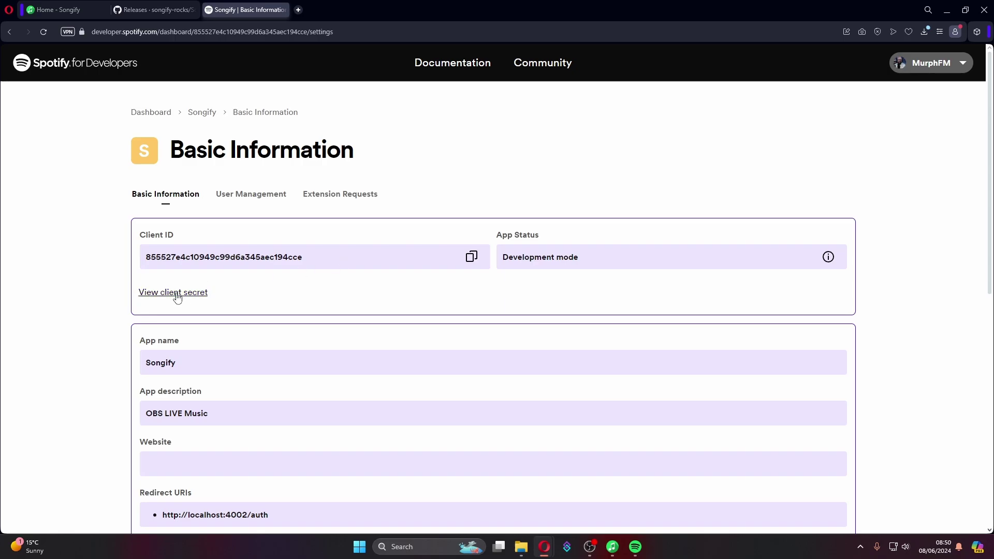
{"action": "mouse_move", "coordinate": [612, 547]}
{"action": "left_click", "coordinate": [646, 497]}
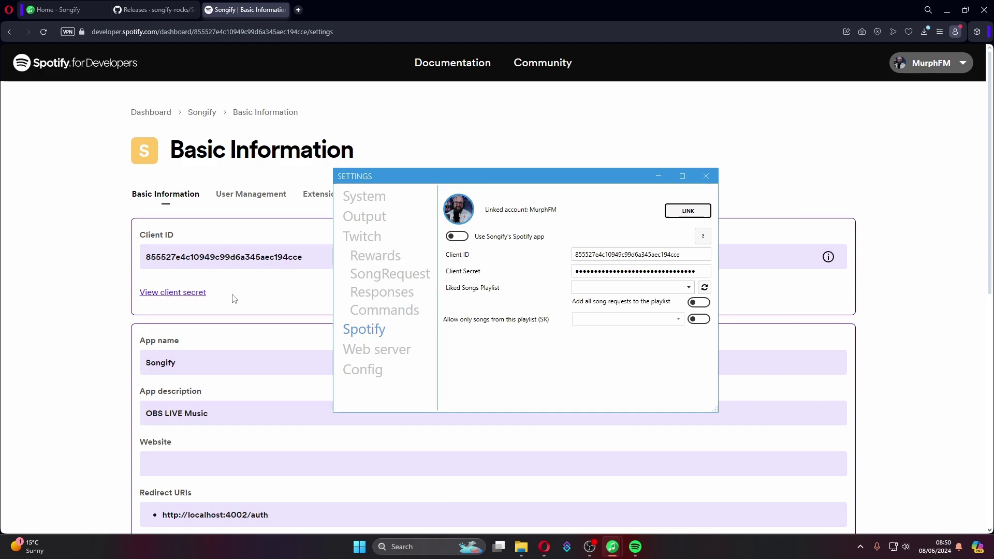
{"action": "left_click_drag", "start_coordinate": [499, 178], "coordinate": [651, 180]}
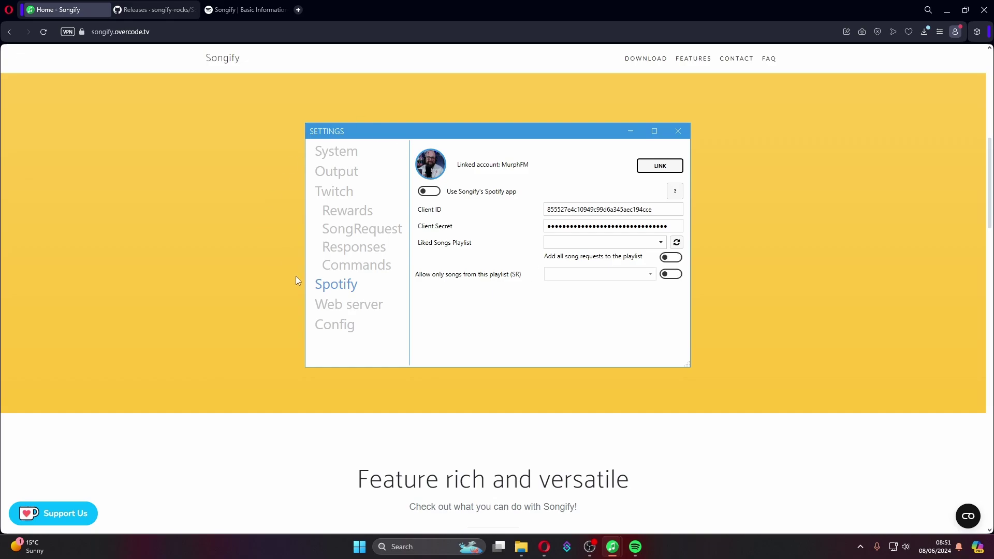
{"action": "left_click_drag", "start_coordinate": [553, 138], "coordinate": [537, 154]}
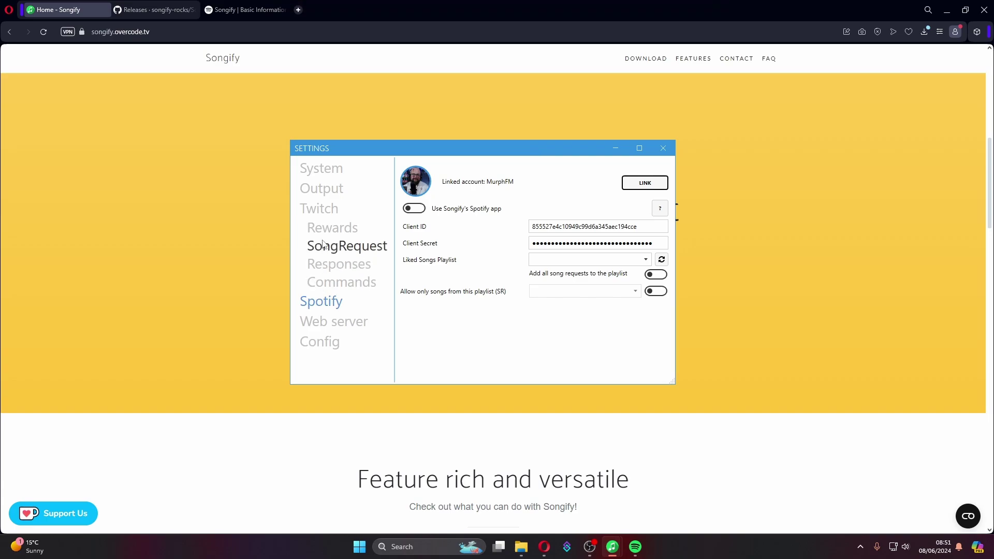
Step: Review Songify's Twitch and System settings, trying the Light Theme option on and off
{"action": "left_click", "coordinate": [323, 213]}
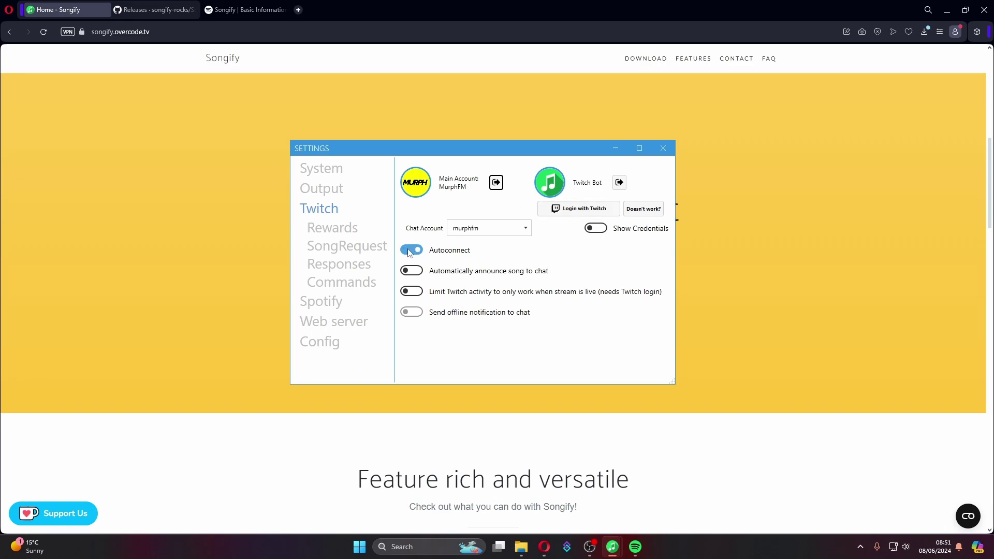
{"action": "left_click", "coordinate": [320, 170]}
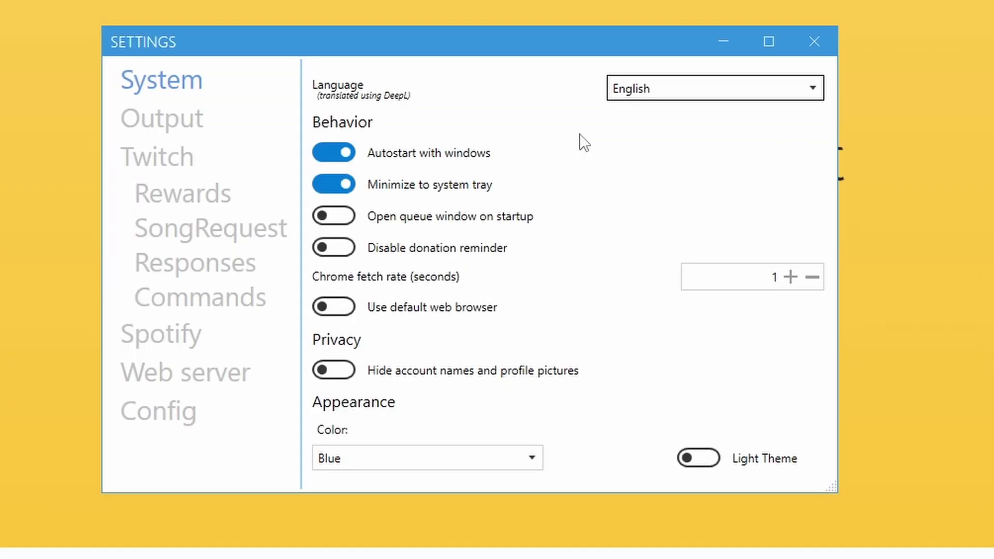
{"action": "left_click", "coordinate": [709, 459]}
{"action": "left_click", "coordinate": [709, 459]}
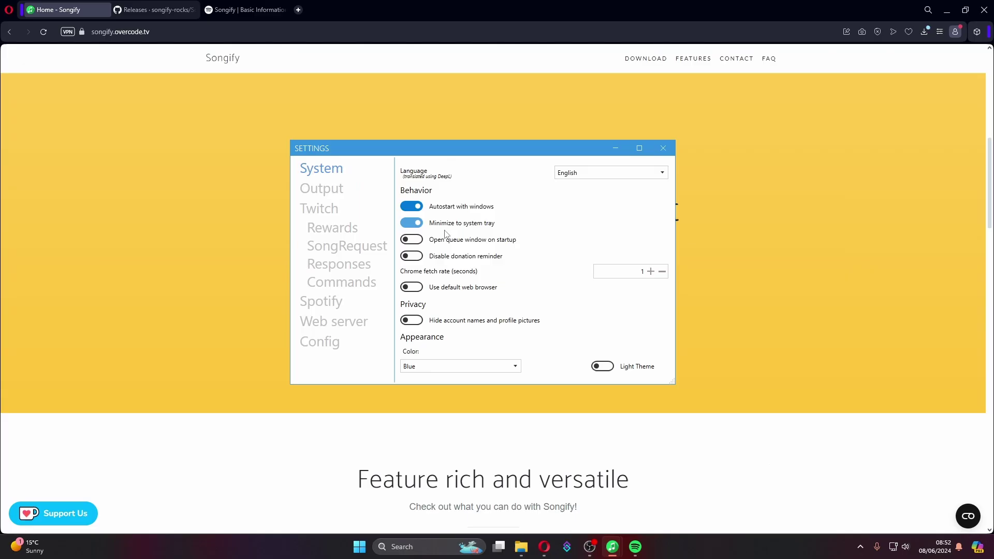
Step: Minimize the Songify settings window, look at the main Songify window and restore the settings
{"action": "left_click", "coordinate": [615, 149]}
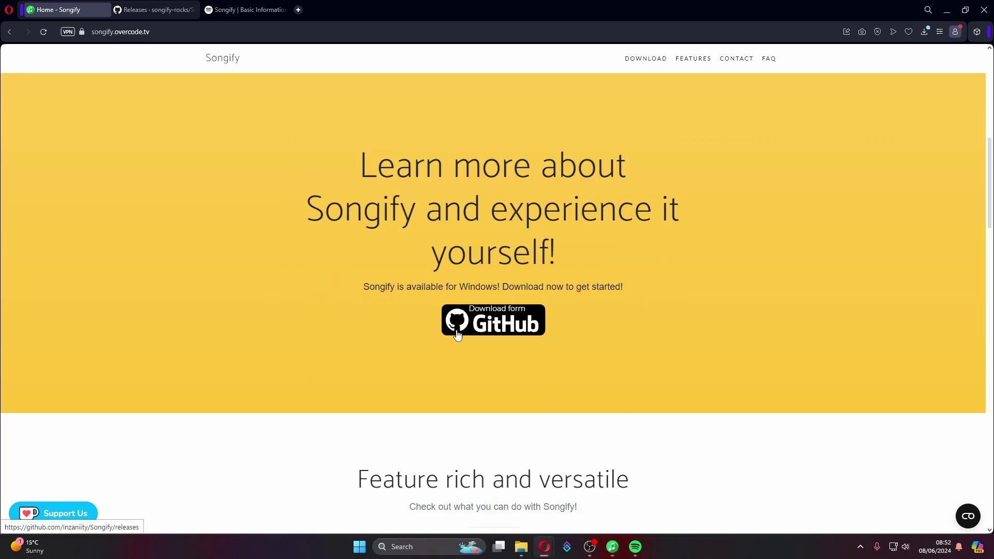
{"action": "mouse_move", "coordinate": [608, 542]}
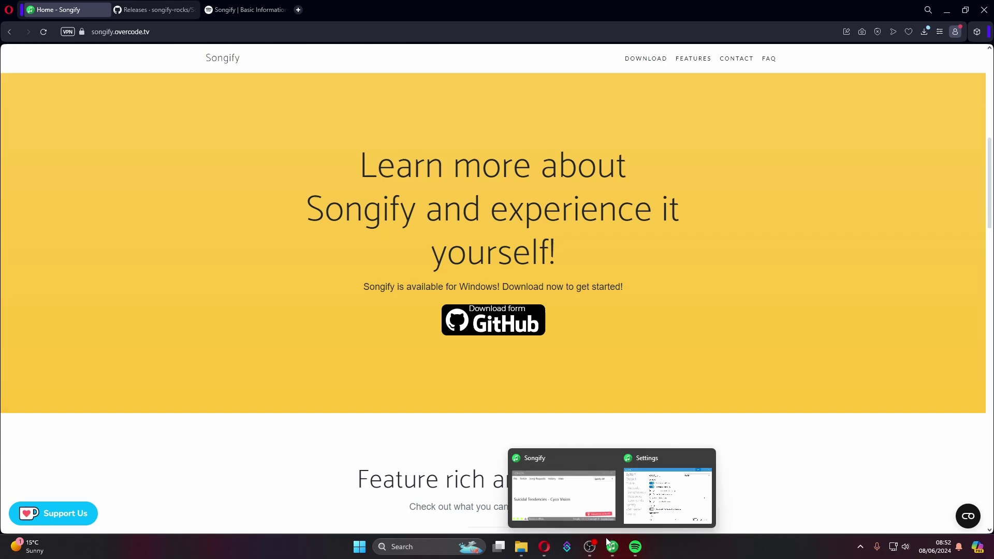
{"action": "left_click", "coordinate": [595, 499]}
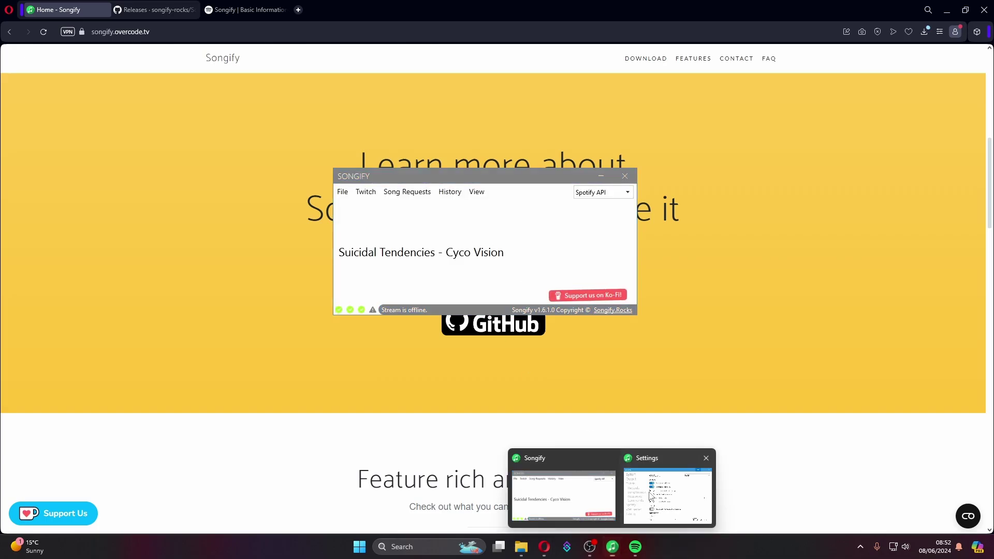
{"action": "left_click", "coordinate": [650, 495]}
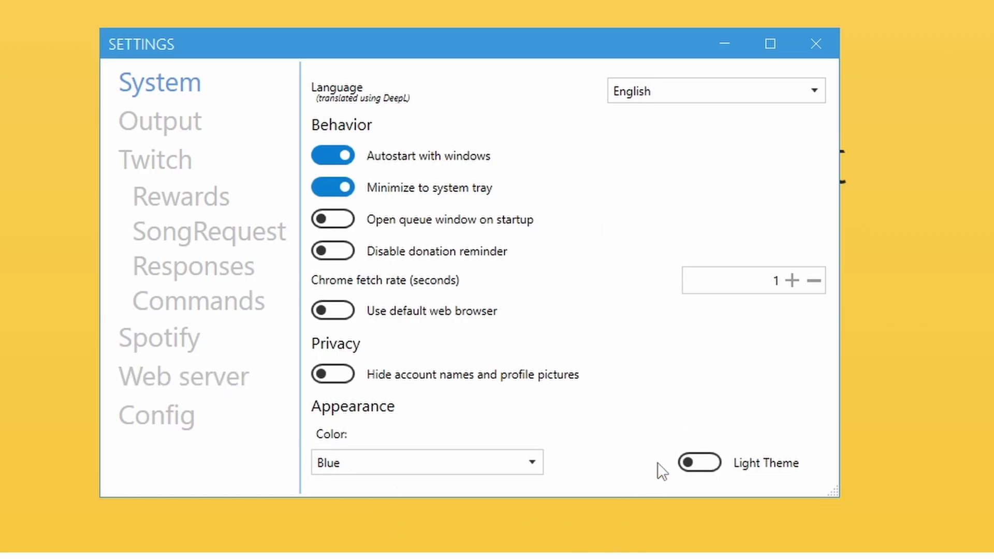
Step: Review Songify's Output, Twitch, Rewards, SongRequest, Commands and Responses settings
{"action": "left_click", "coordinate": [179, 123]}
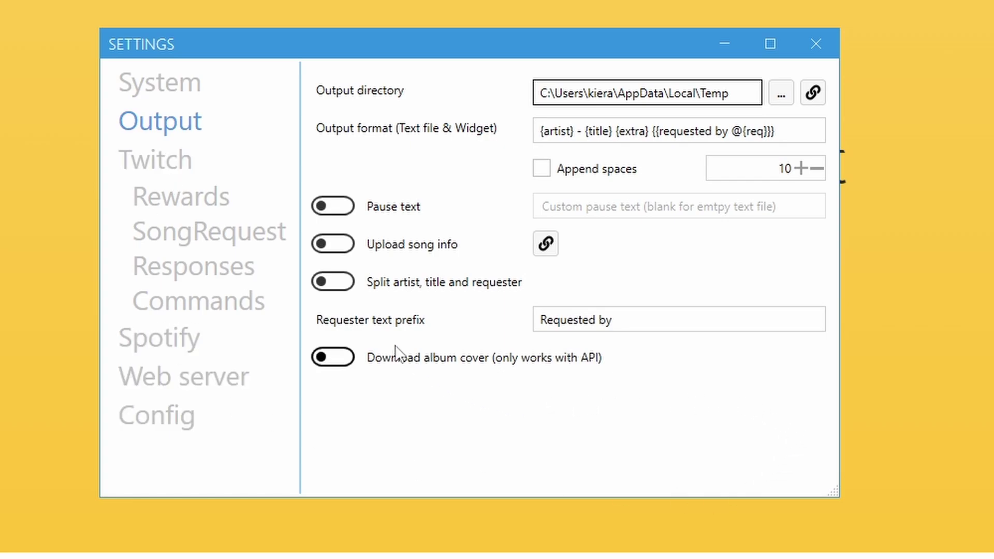
{"action": "left_click", "coordinate": [189, 159]}
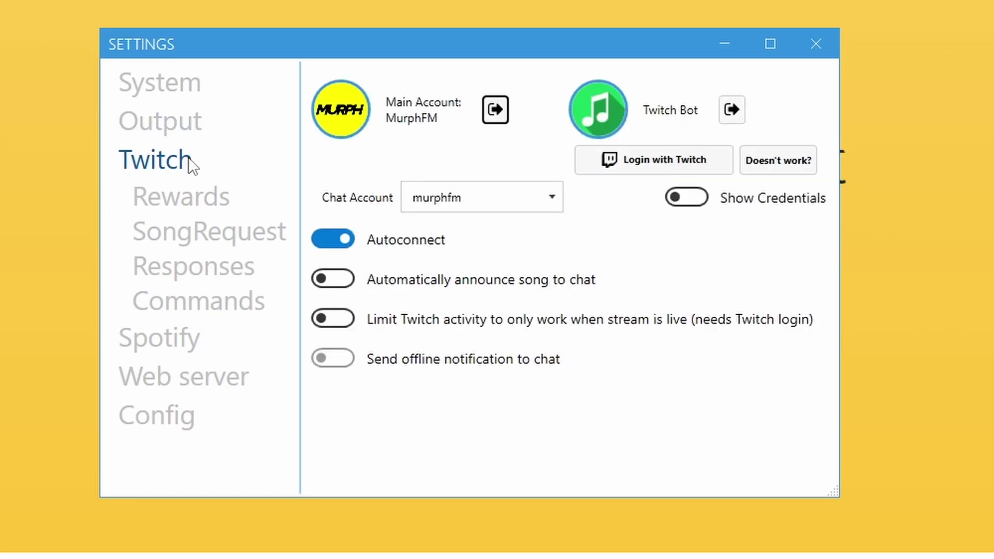
{"action": "left_click", "coordinate": [191, 211]}
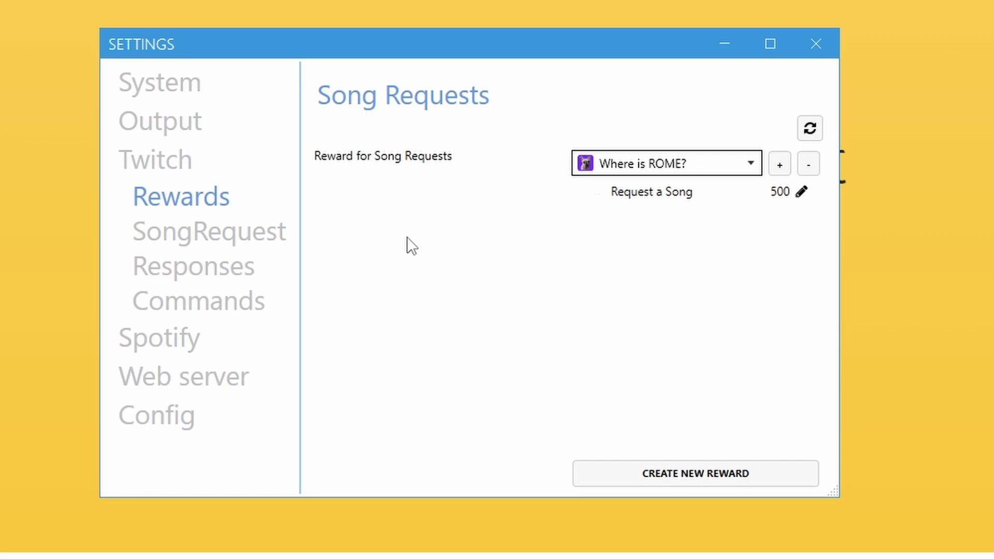
{"action": "left_click", "coordinate": [223, 241]}
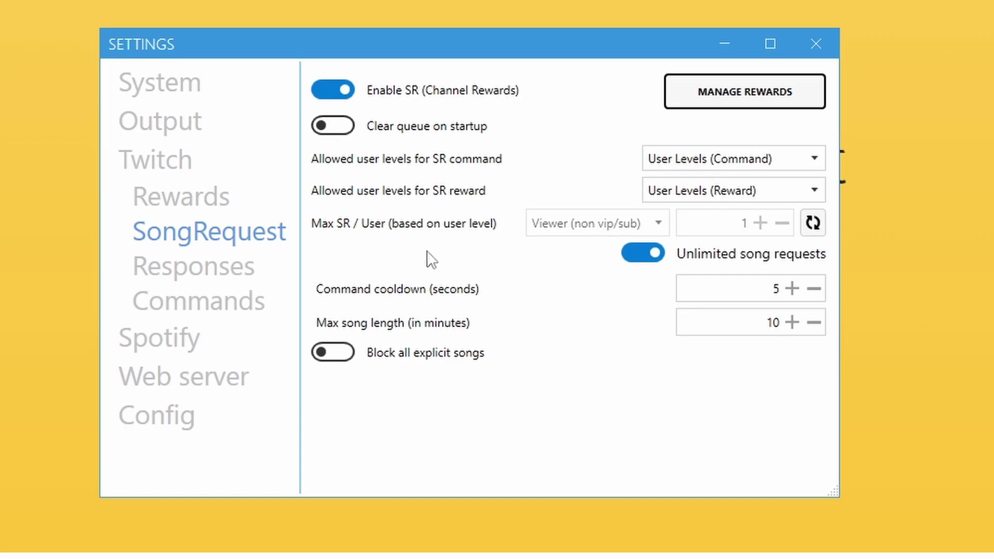
{"action": "left_click", "coordinate": [217, 301]}
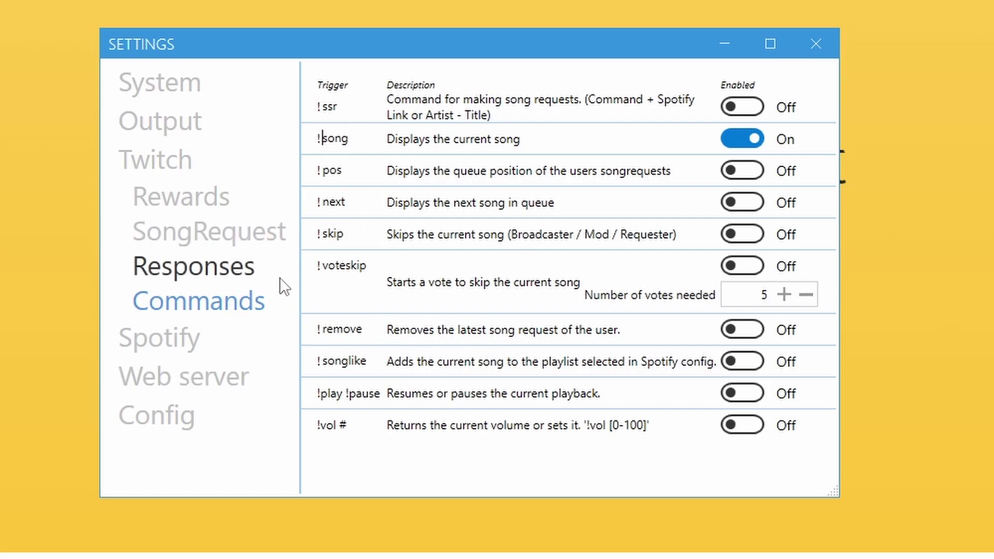
{"action": "left_click", "coordinate": [238, 267]}
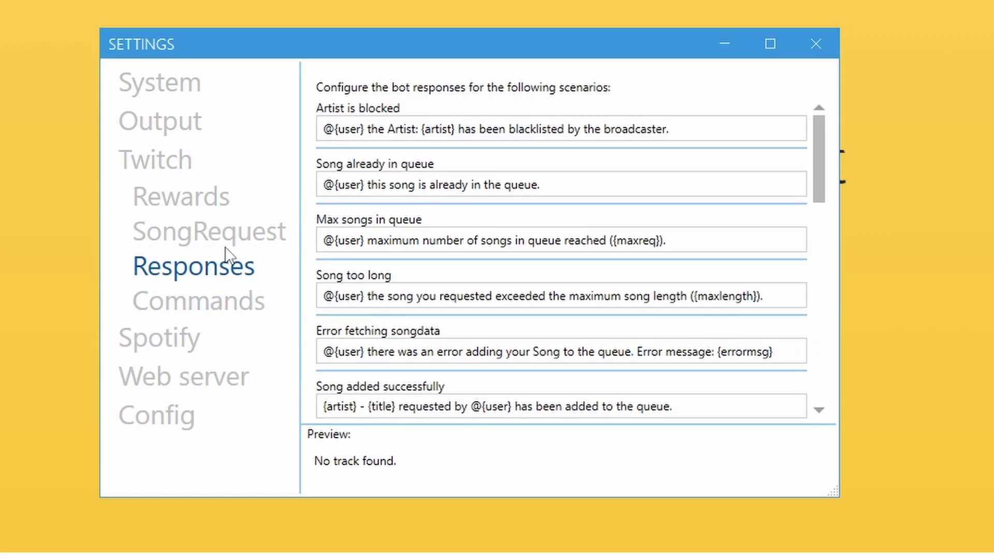
Step: Inspect the title, prompt and cost fields for creating a custom channel reward, and close the form without creating one
{"action": "left_click", "coordinate": [224, 243]}
{"action": "left_click", "coordinate": [226, 213]}
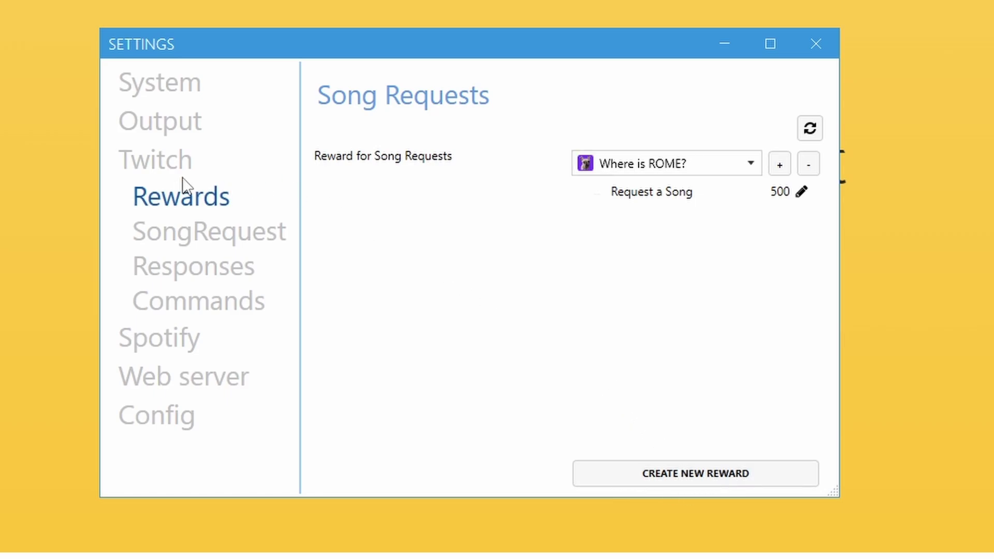
{"action": "left_click", "coordinate": [146, 163]}
{"action": "left_click", "coordinate": [210, 202]}
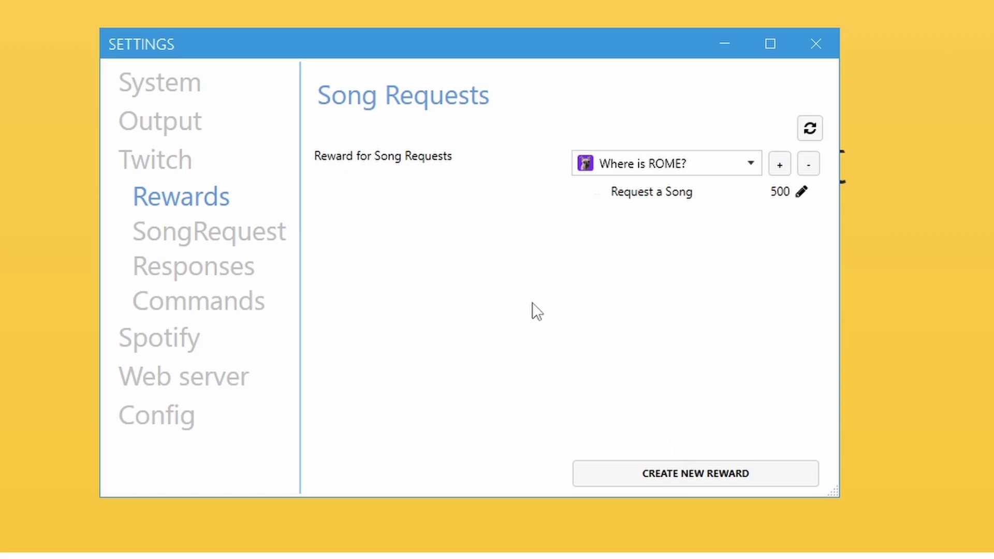
{"action": "left_click", "coordinate": [657, 472]}
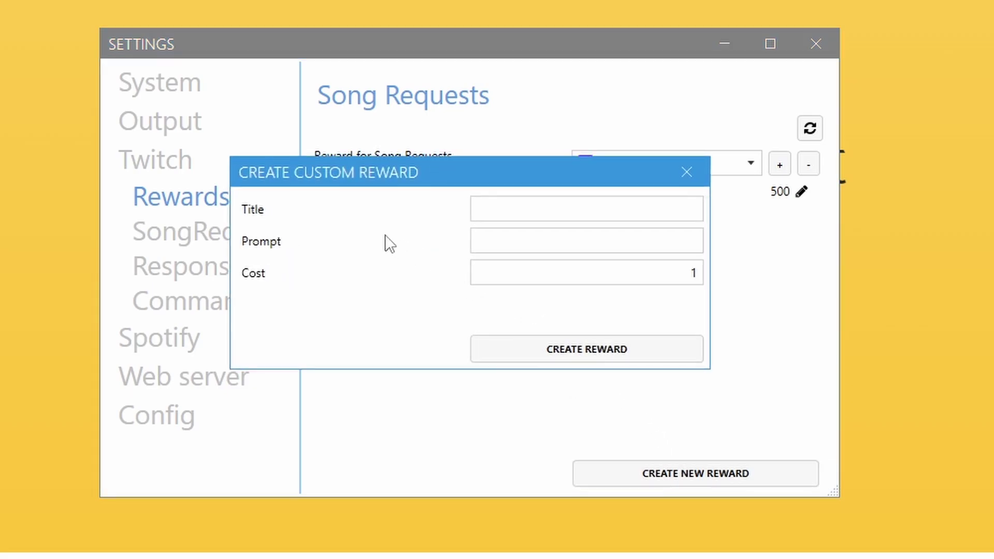
{"action": "left_click", "coordinate": [505, 209]}
{"action": "left_click", "coordinate": [497, 239]}
{"action": "left_click", "coordinate": [489, 271]}
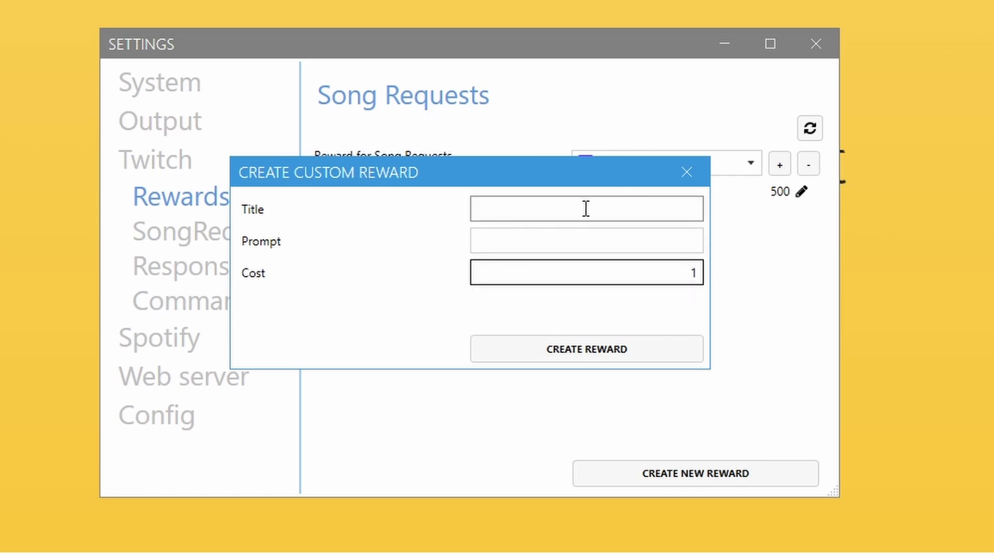
{"action": "left_click", "coordinate": [687, 173]}
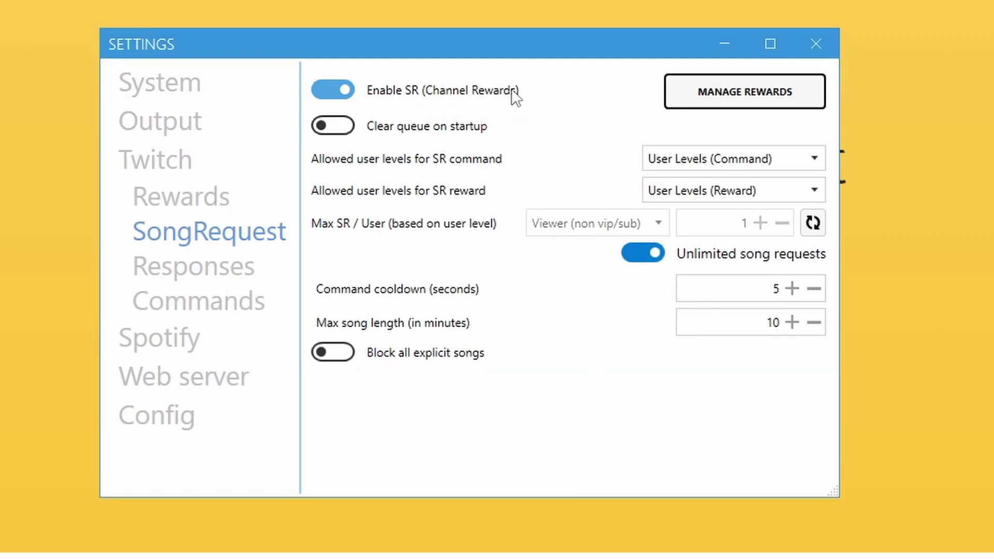
Step: Check the configured song request reward and the user levels allowed for the SR command and SR reward
{"action": "left_click", "coordinate": [711, 93]}
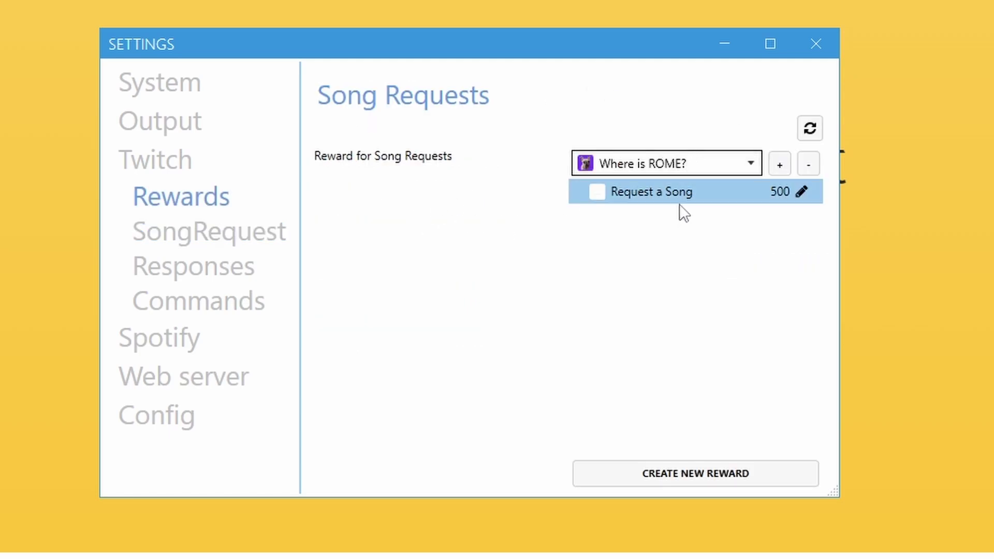
{"action": "left_click", "coordinate": [191, 235]}
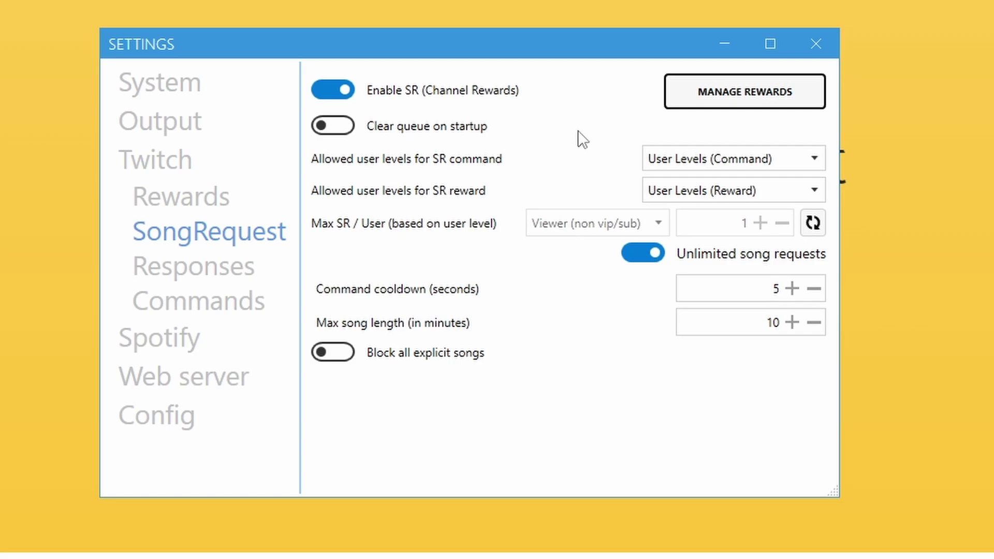
{"action": "left_click", "coordinate": [793, 164]}
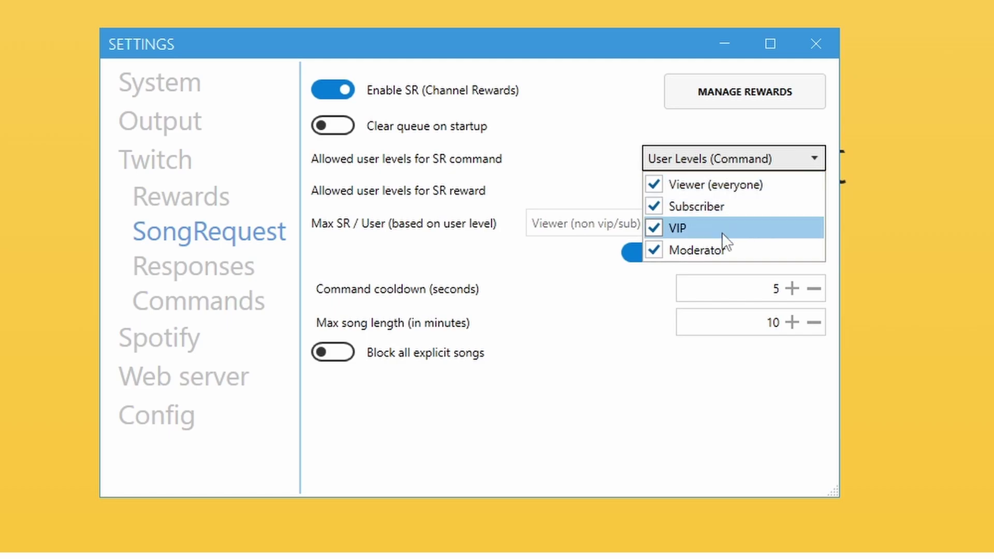
{"action": "left_click", "coordinate": [715, 168]}
{"action": "left_click", "coordinate": [703, 193]}
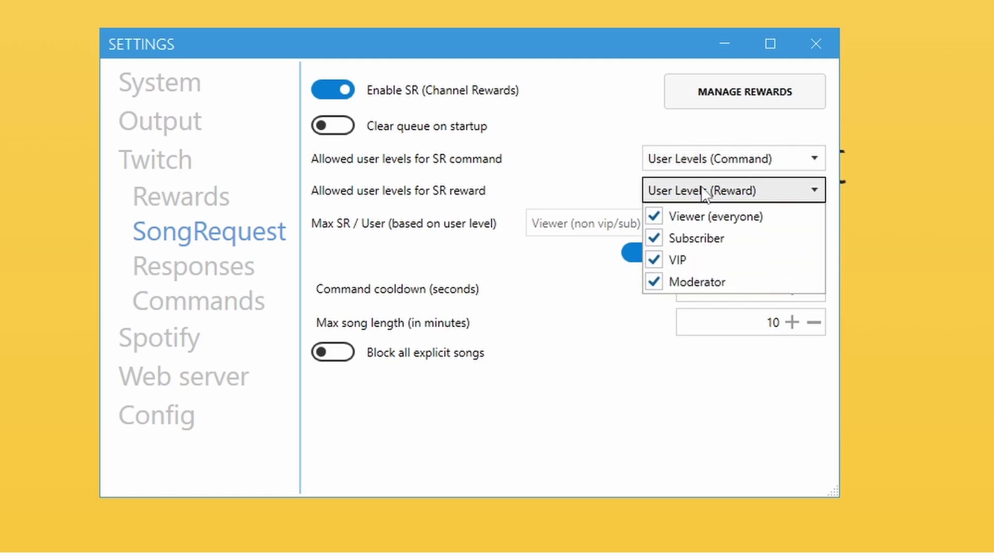
{"action": "left_click", "coordinate": [703, 192]}
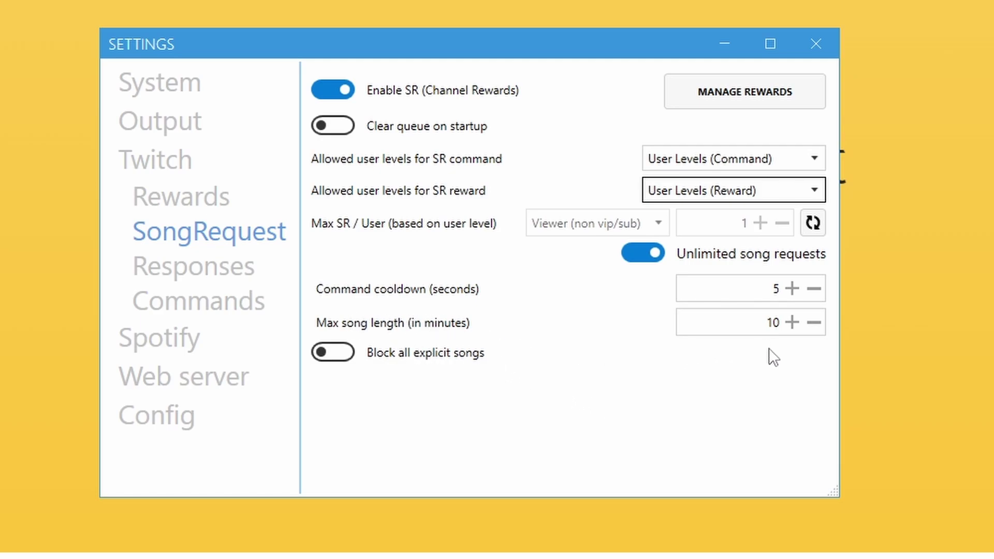
Step: Lower the maximum song length for song requests and go to the bot responses settings
{"action": "left_click", "coordinate": [811, 329]}
{"action": "left_click", "coordinate": [810, 329]}
{"action": "left_click", "coordinate": [810, 329]}
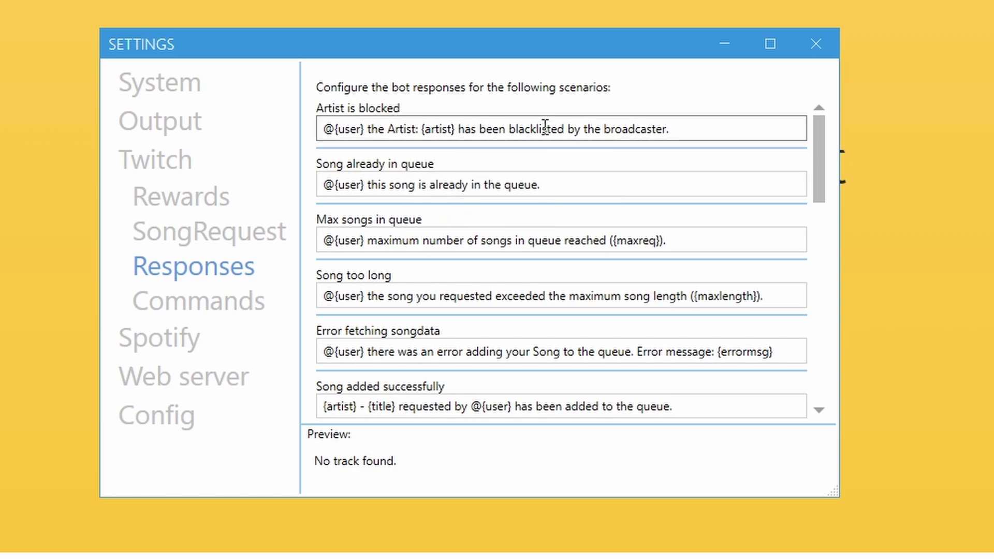
{"action": "mouse_move", "coordinate": [545, 125]}
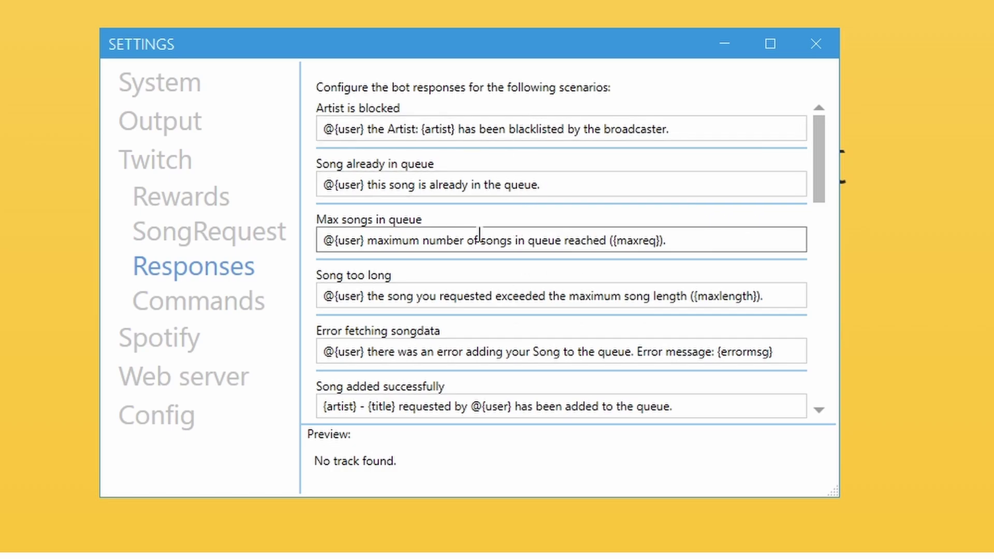
Step: Review the bot responses, then the Commands, Spotify, Web server and Config settings, and close the settings window
{"action": "mouse_move", "coordinate": [396, 243]}
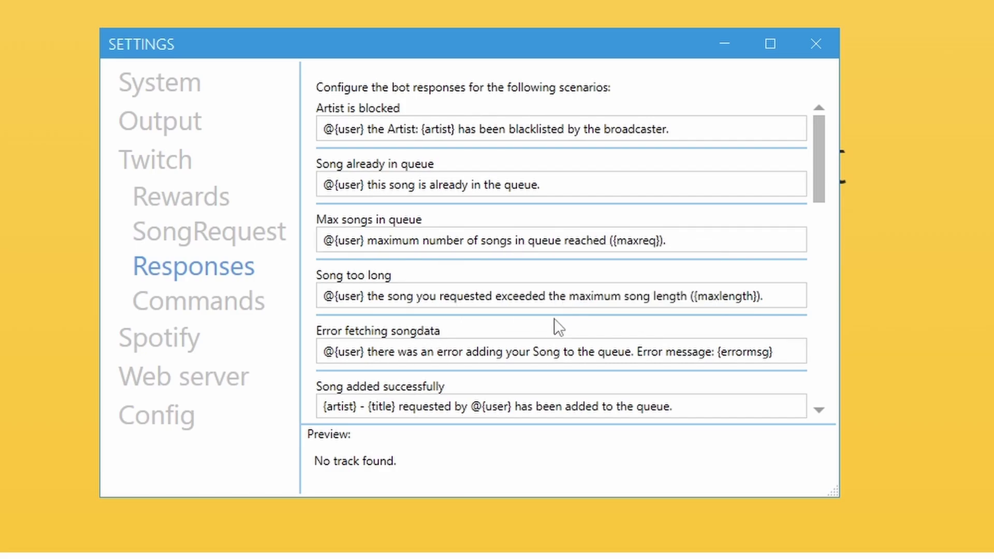
{"action": "scroll", "coordinate": [805, 166], "scroll_direction": "down", "scroll_amount": 6}
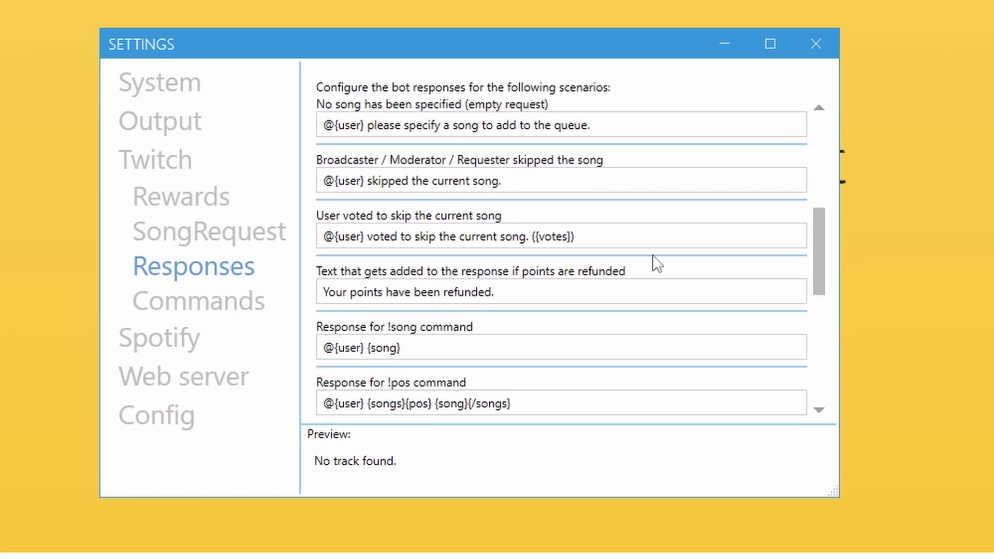
{"action": "left_click", "coordinate": [321, 293]}
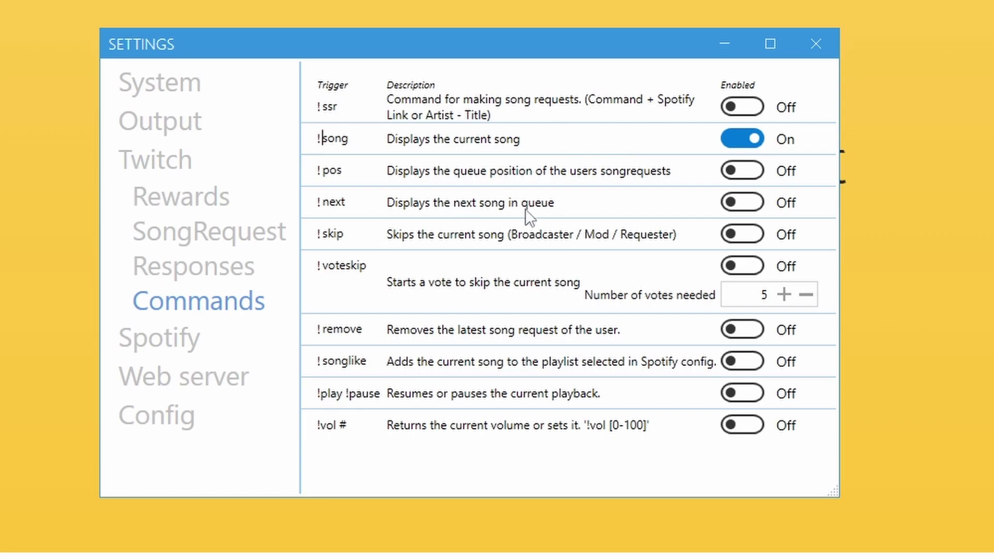
{"action": "left_click", "coordinate": [158, 338]}
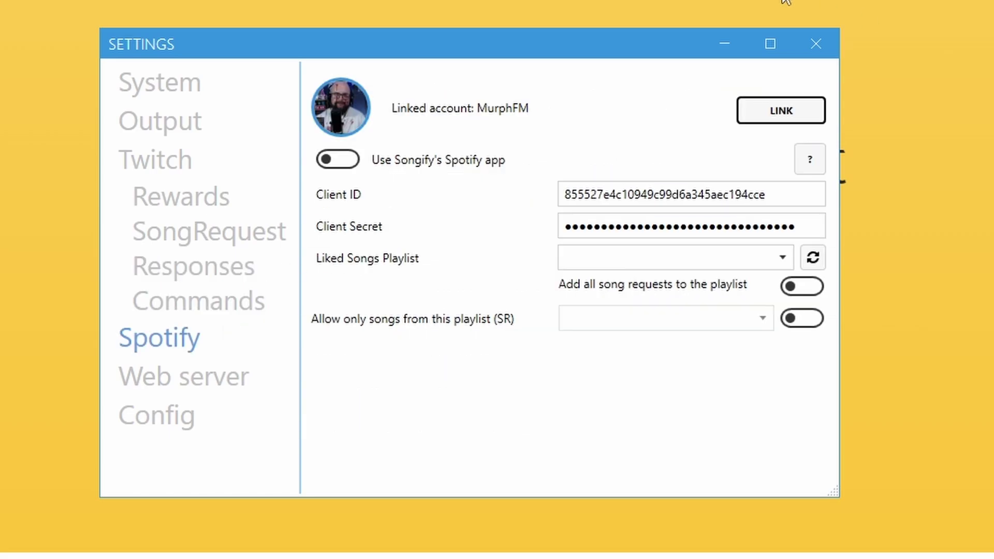
{"action": "left_click", "coordinate": [223, 384]}
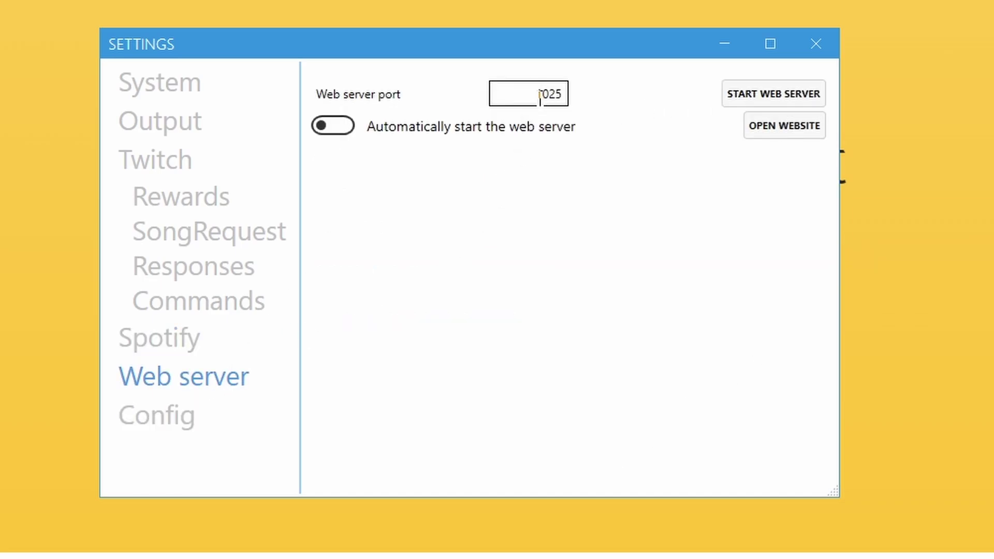
{"action": "left_click", "coordinate": [177, 421]}
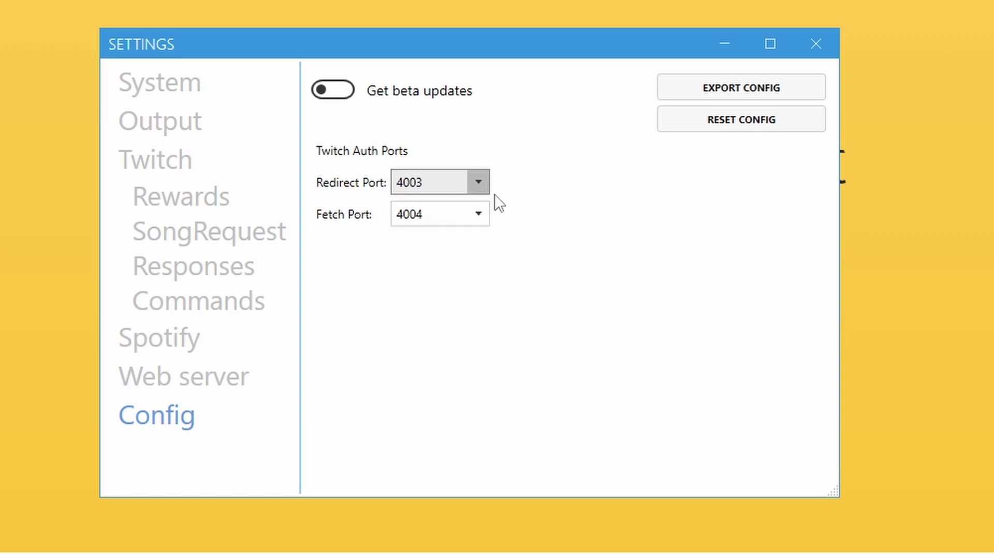
{"action": "left_click", "coordinate": [216, 389]}
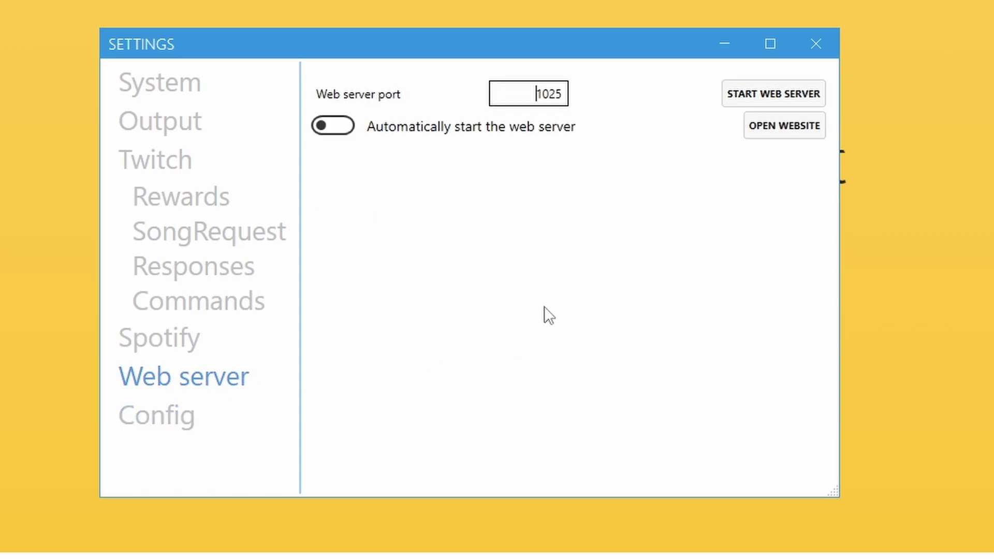
{"action": "left_click", "coordinate": [812, 43]}
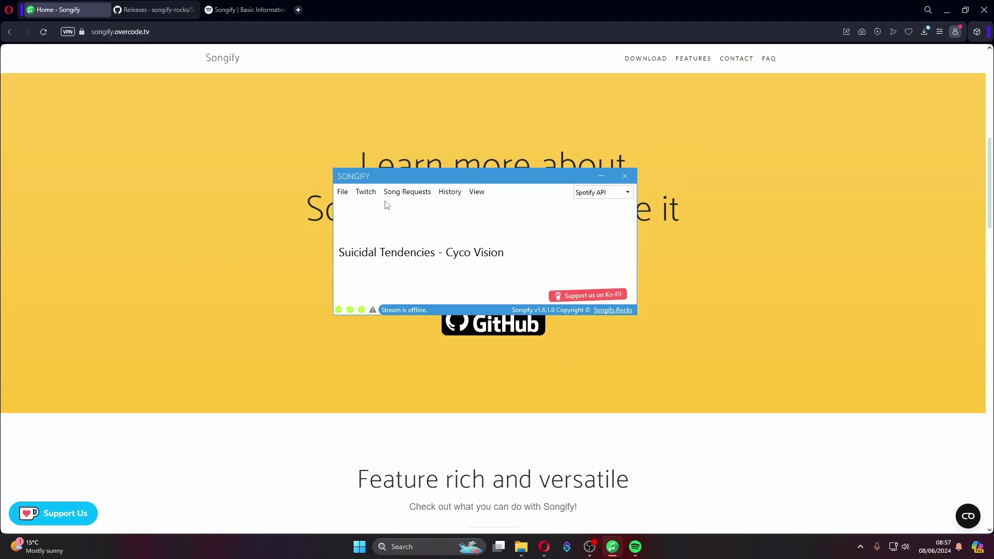
Step: Open the song queue window and inspect its available columns
{"action": "left_click", "coordinate": [406, 195]}
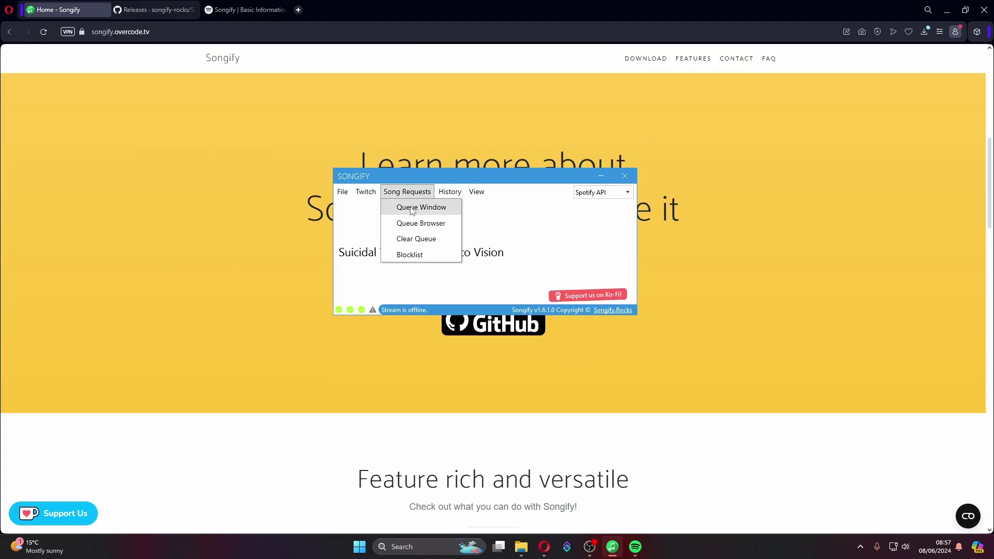
{"action": "left_click", "coordinate": [423, 207]}
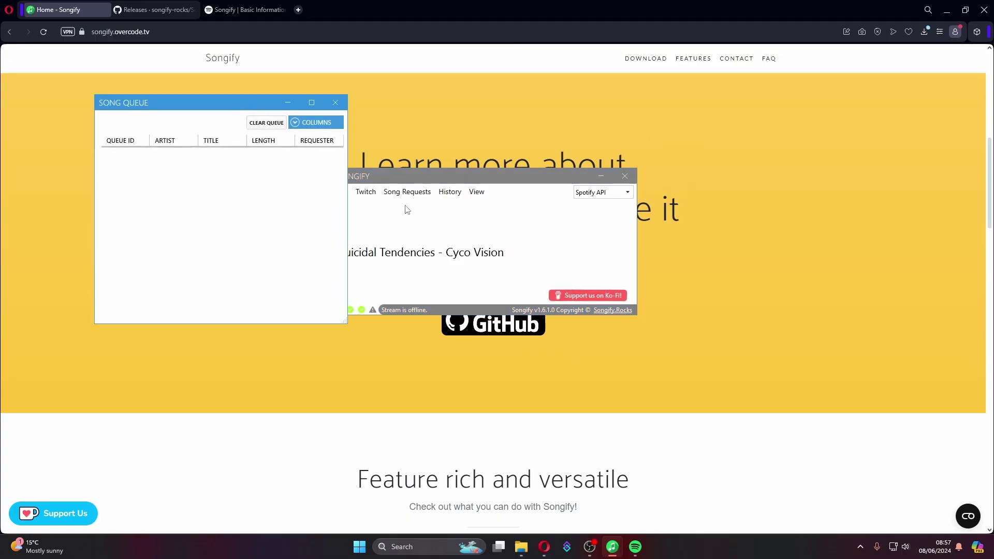
{"action": "left_click", "coordinate": [303, 123]}
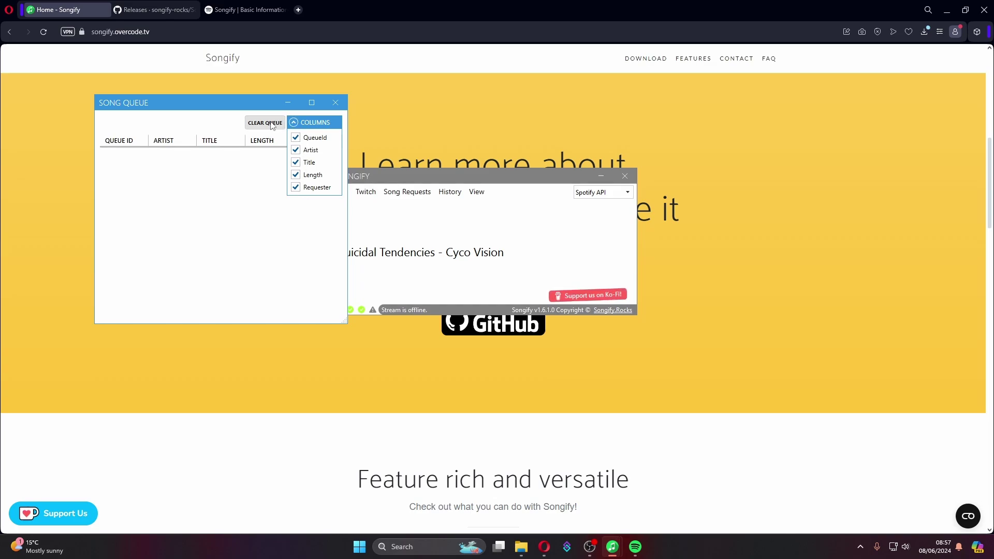
Step: Open the song history window, enlarge and reposition it to inspect its contents, and close it
{"action": "left_click", "coordinate": [407, 192]}
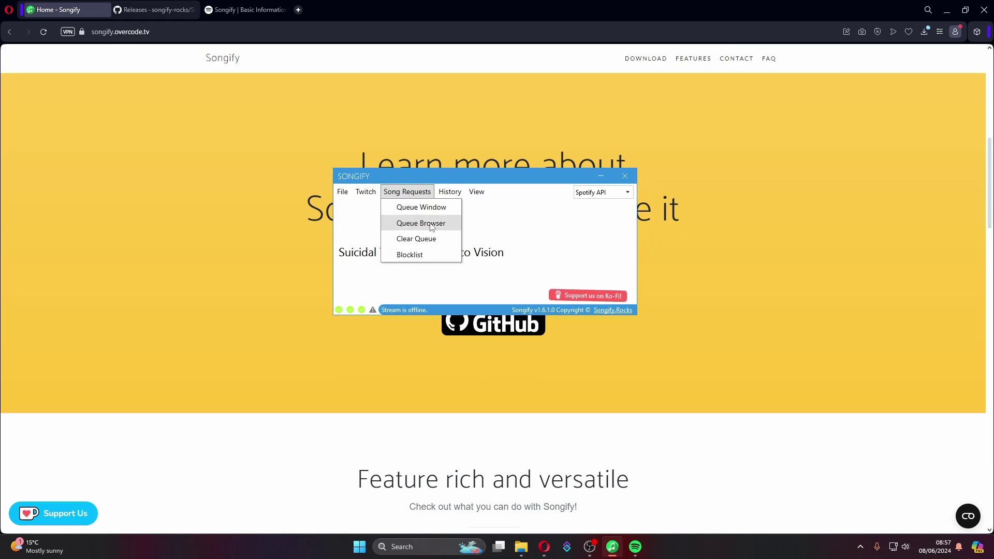
{"action": "mouse_move", "coordinate": [439, 191]}
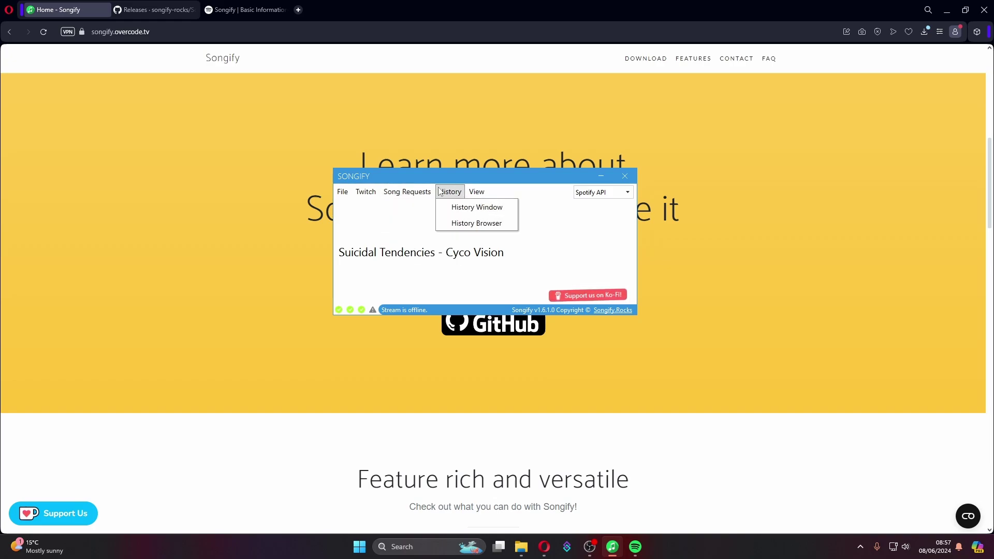
{"action": "left_click", "coordinate": [466, 212]}
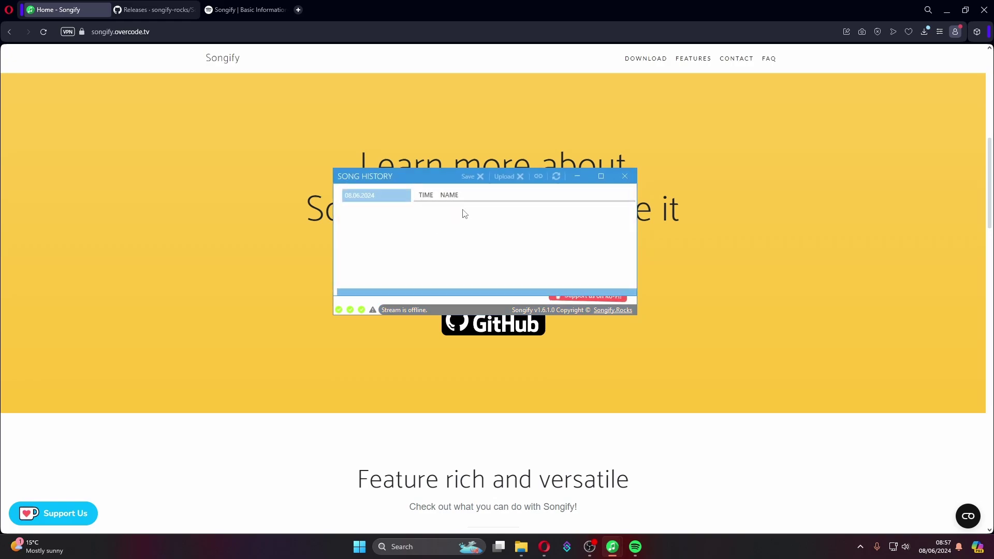
{"action": "left_click_drag", "start_coordinate": [337, 170], "coordinate": [222, 69]}
{"action": "left_click_drag", "start_coordinate": [296, 81], "coordinate": [308, 143]}
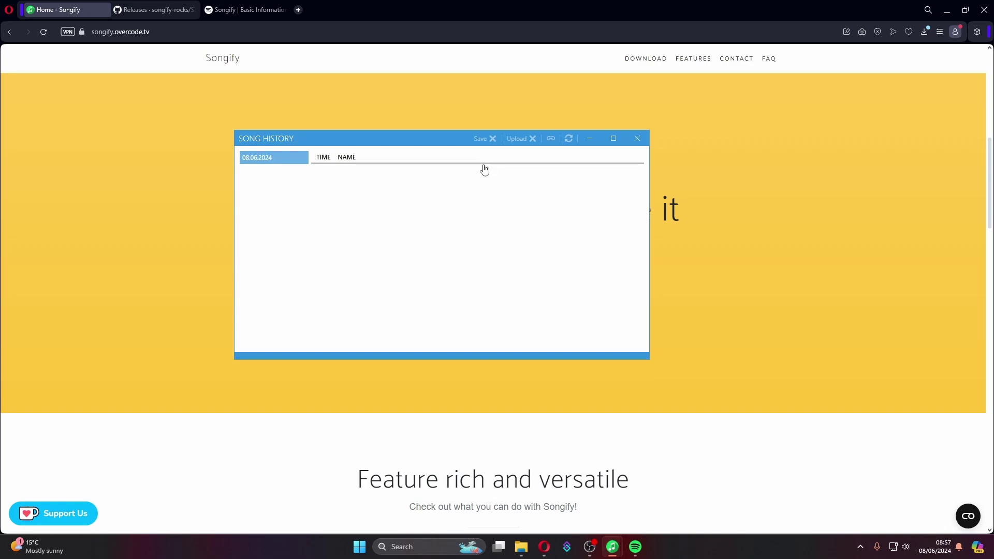
{"action": "left_click", "coordinate": [637, 139]}
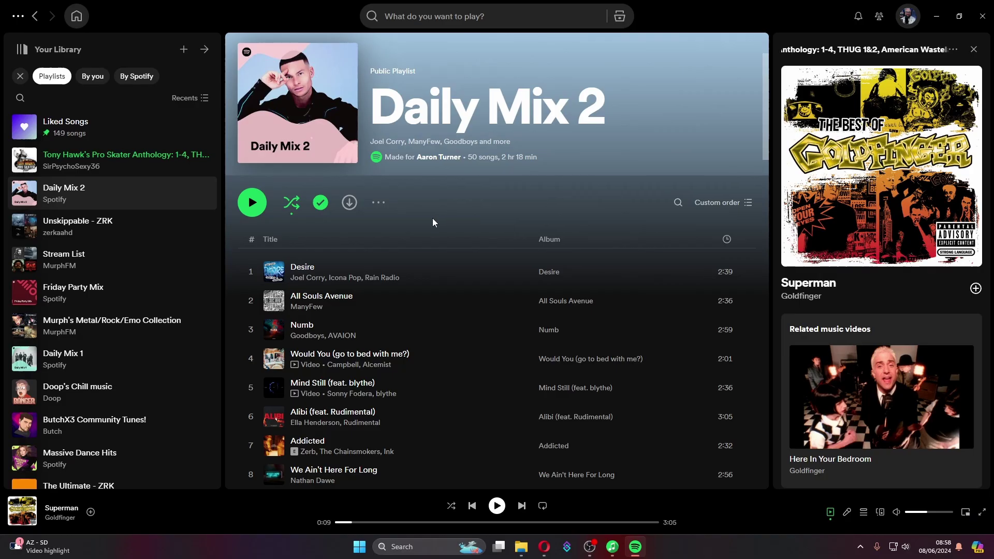
Step: Switch to Spotify, play Numb from the Daily Mix 2 playlist, and return to Songify
{"action": "left_click", "coordinate": [252, 329]}
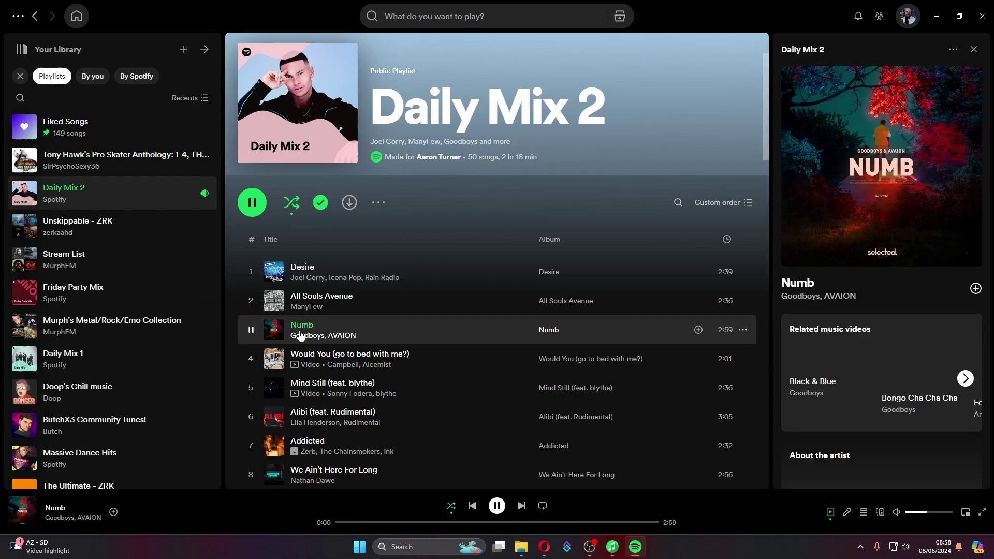
{"action": "left_click", "coordinate": [613, 547]}
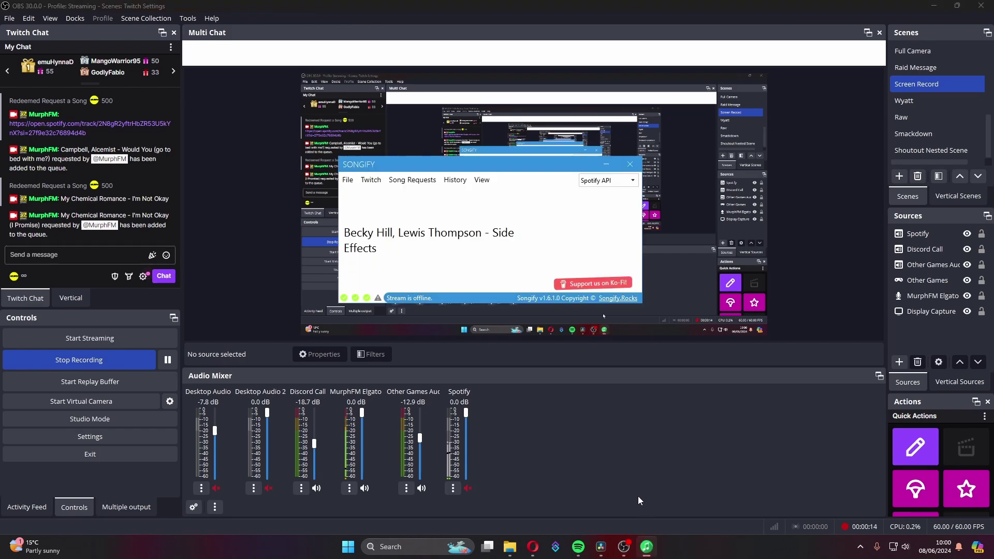
Step: Enable the !ssr song request command in Songify's command settings
{"action": "left_click", "coordinate": [348, 179]}
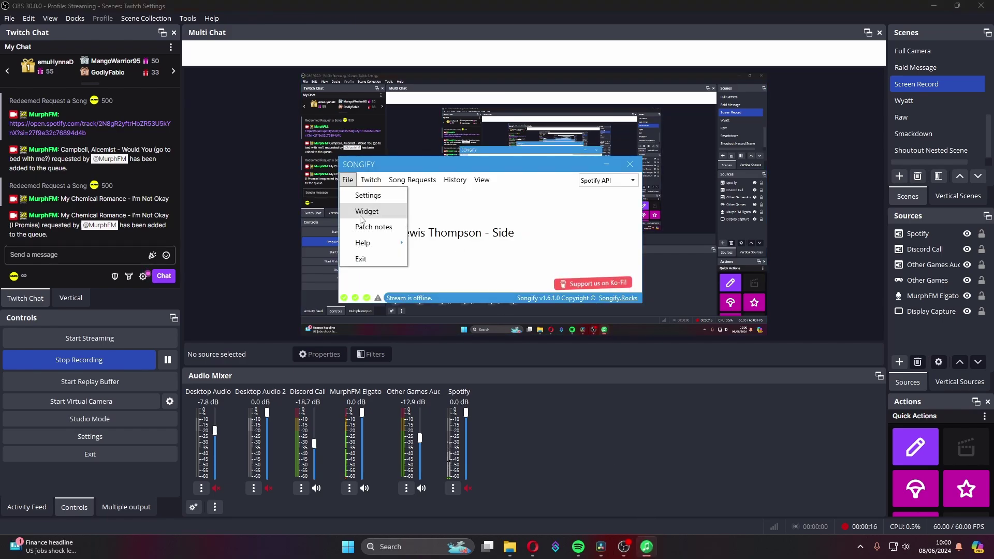
{"action": "left_click", "coordinate": [367, 196]}
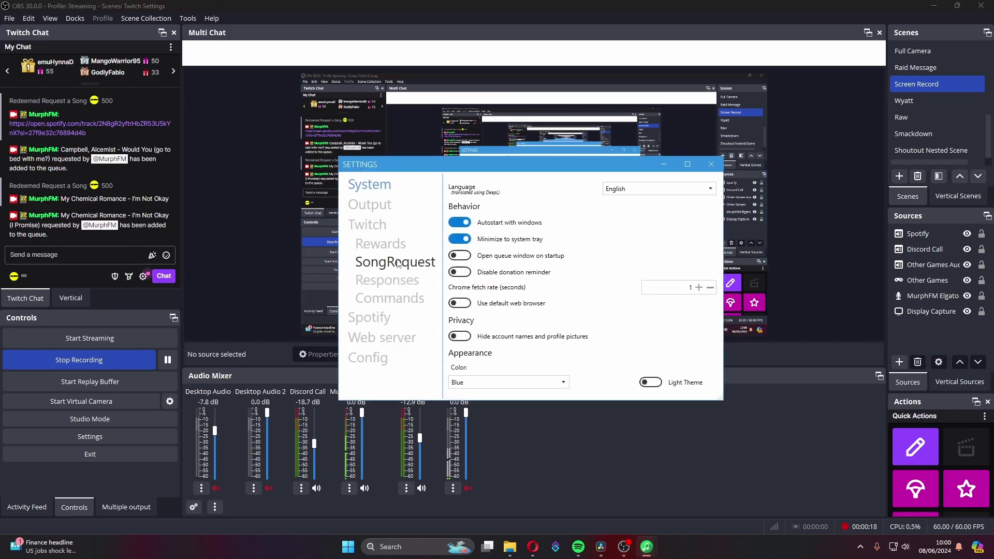
{"action": "left_click", "coordinate": [392, 297]}
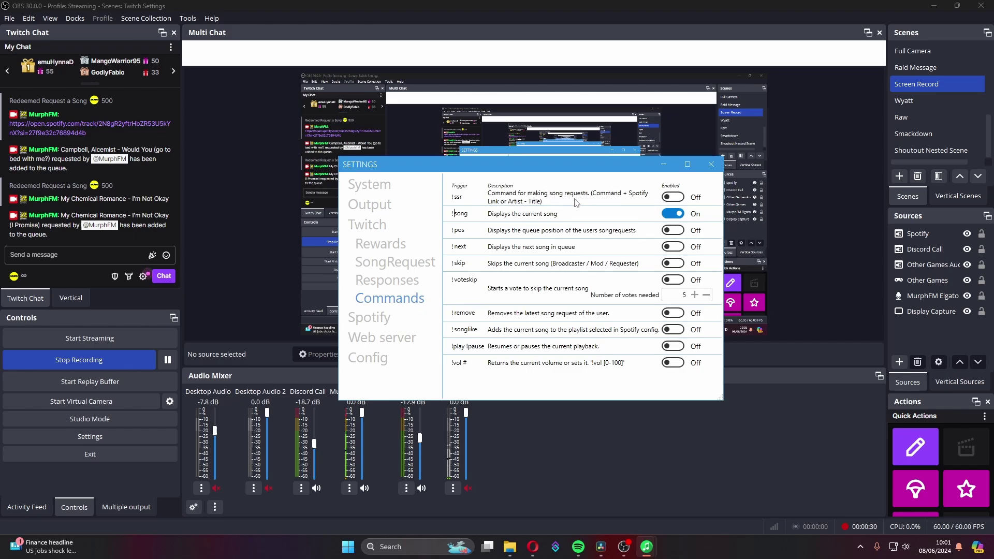
{"action": "left_click", "coordinate": [674, 197]}
Step: Send "!ssr My Chemical Romance - I'm Not Okay" in the Twitch chat and skip to near the end of the current Spotify track
{"action": "left_click", "coordinate": [87, 252]}
{"action": "type", "text": "Iss"}
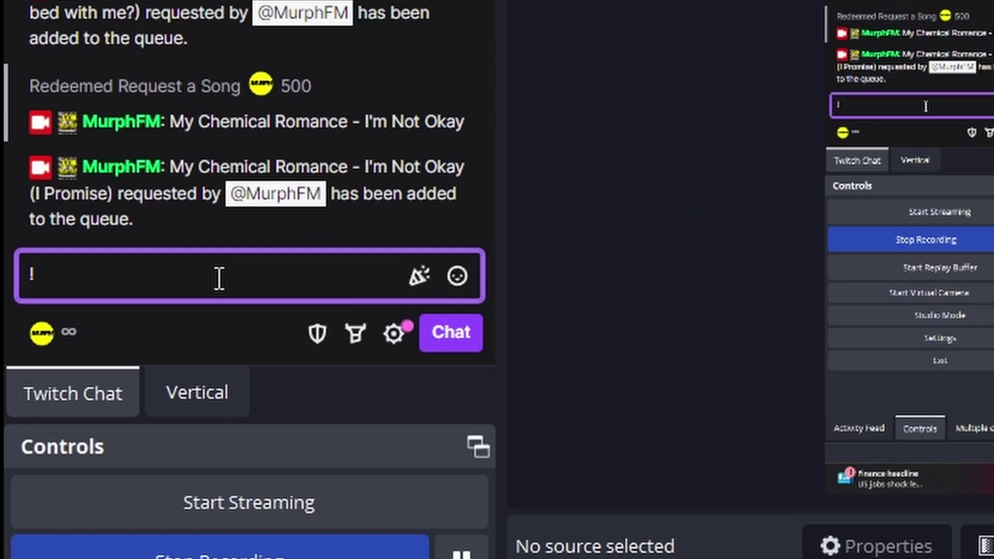
{"action": "type", "text": "r"}
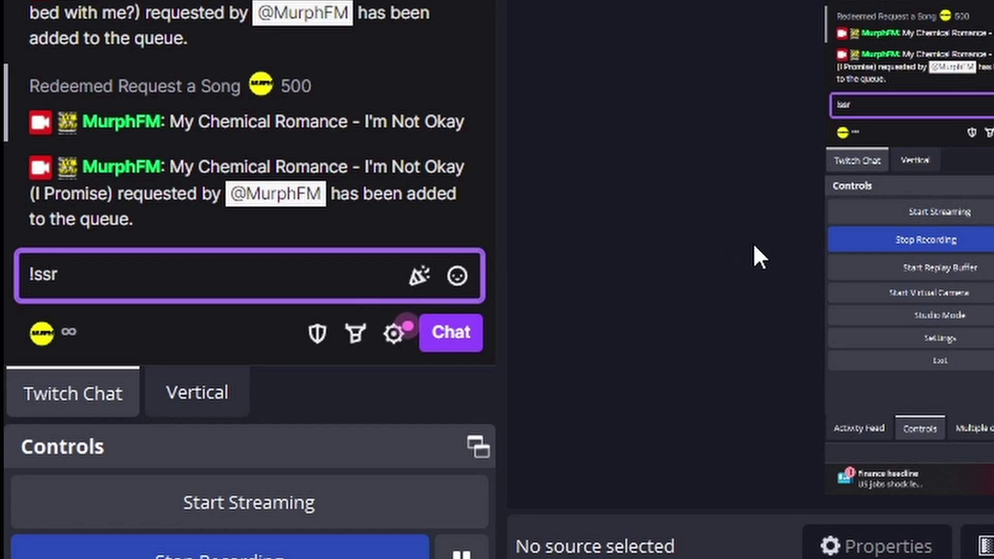
{"action": "type", "text": " My "}
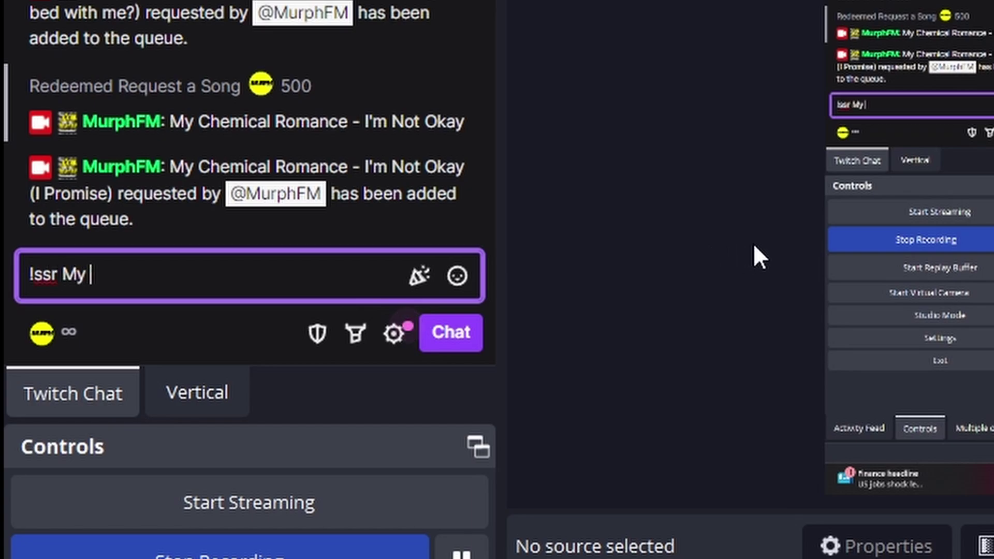
{"action": "type", "text": "Chemical Romance "}
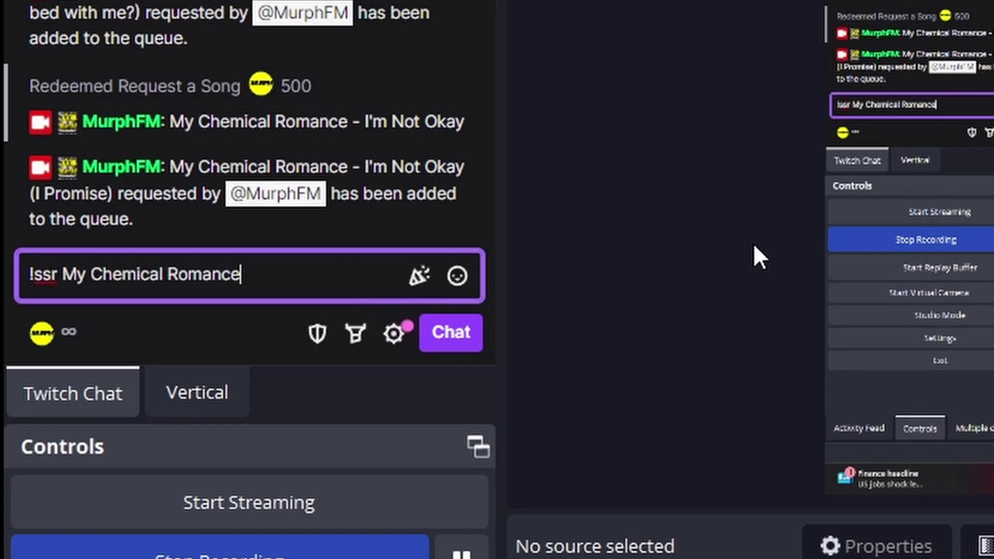
{"action": "type", "text": "- I'm Not Ok"}
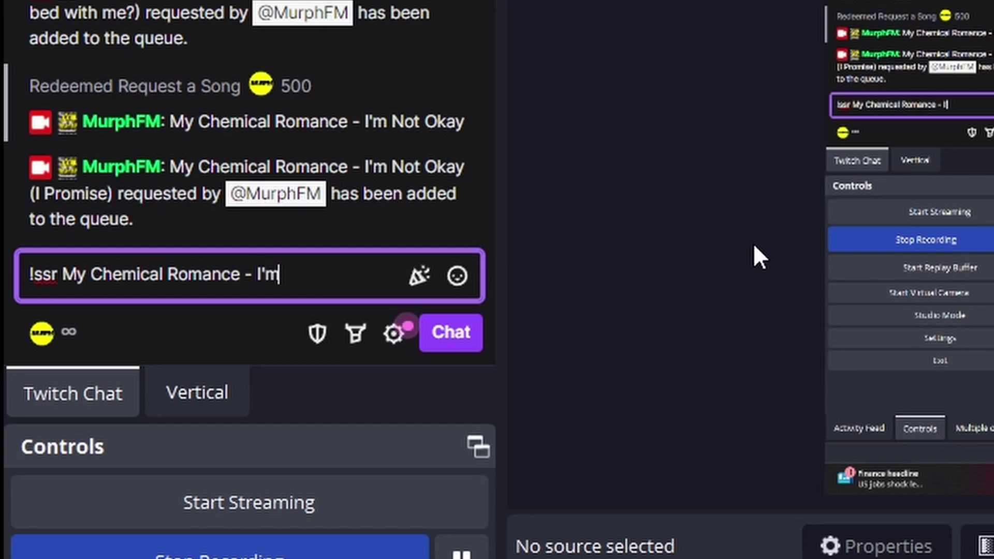
{"action": "type", "text": "ay"}
{"action": "key", "text": "Return"}
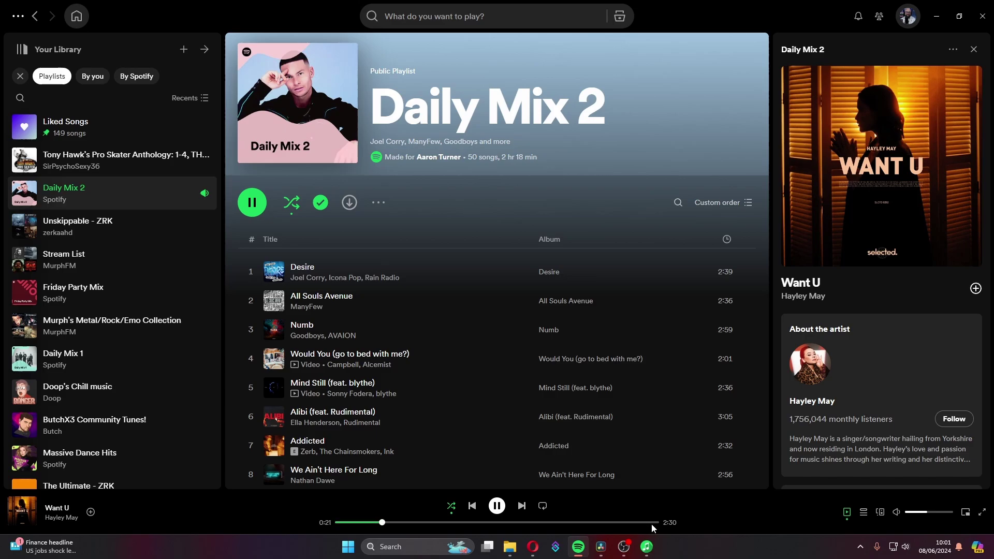
{"action": "left_click", "coordinate": [653, 522]}
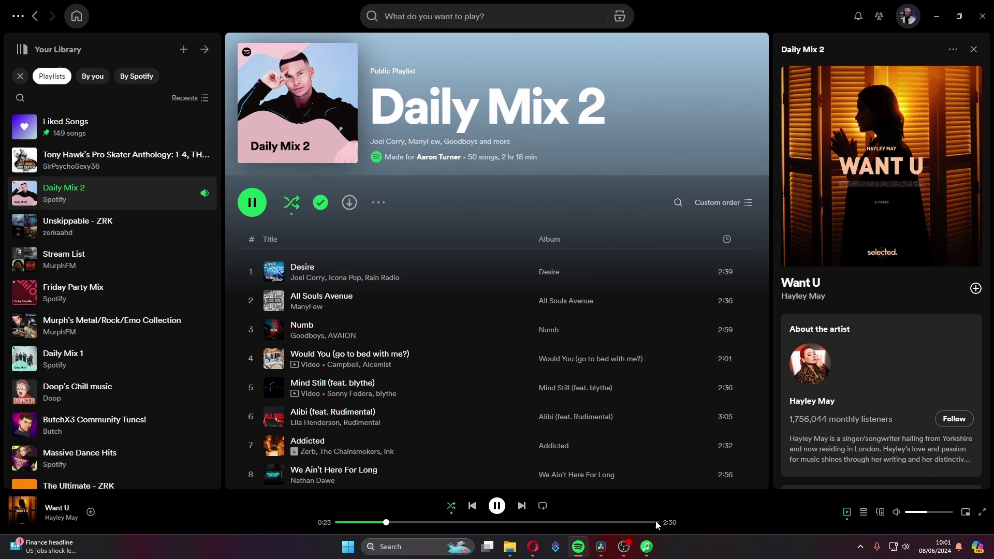
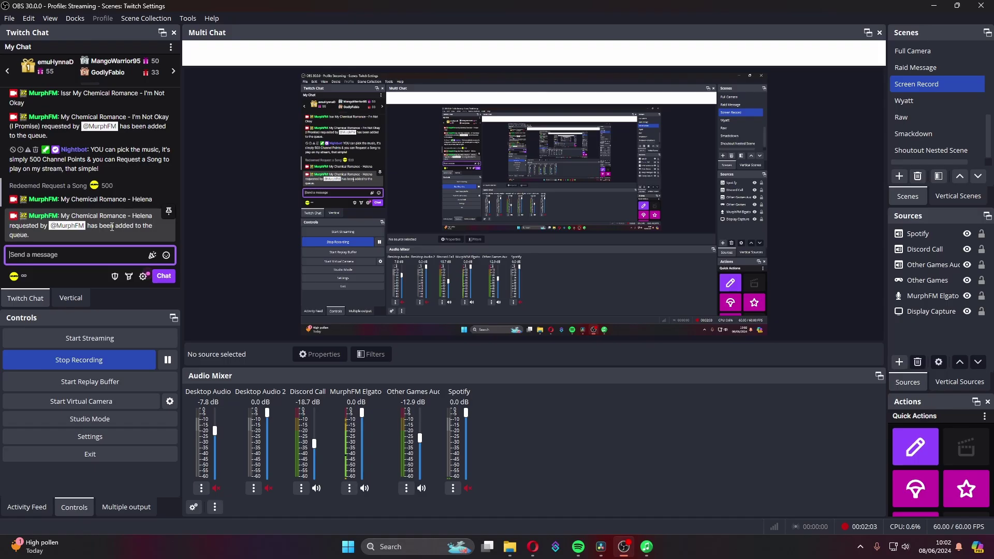
Step: Skip to near the end of the current track in Spotify, resume playback, and bring up Songify to check the current song
{"action": "key", "text": "alt+Tab"}
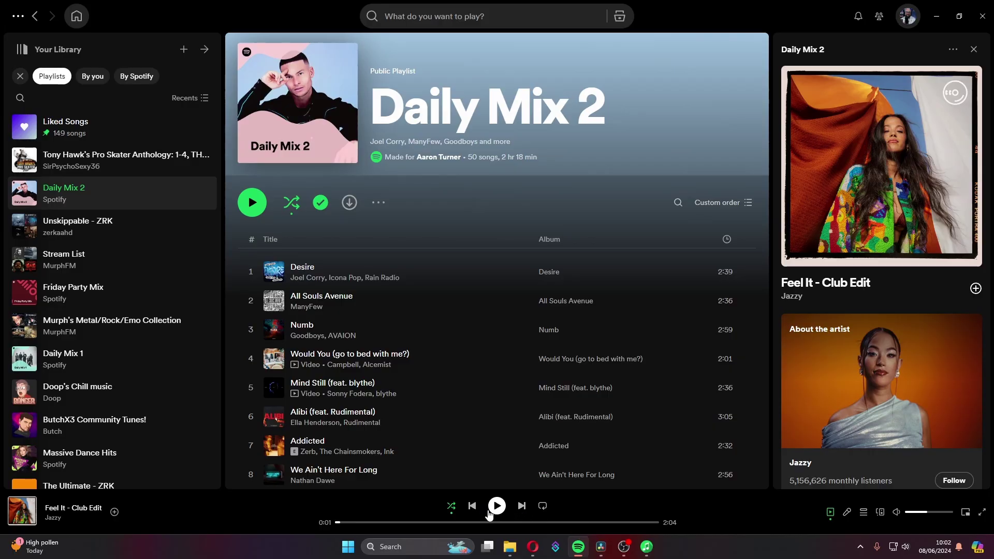
{"action": "left_click", "coordinate": [652, 523]}
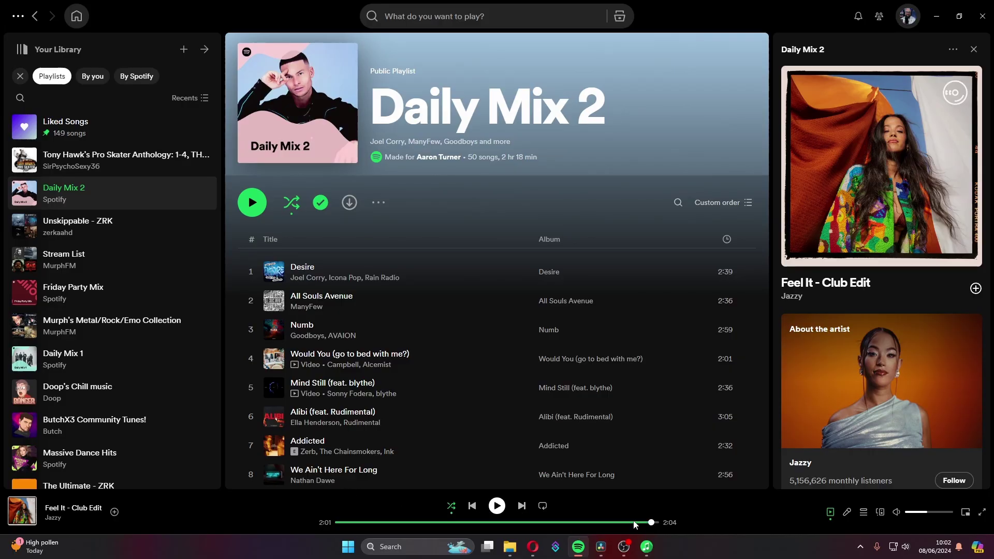
{"action": "left_click", "coordinate": [497, 506]}
{"action": "left_click", "coordinate": [646, 547]}
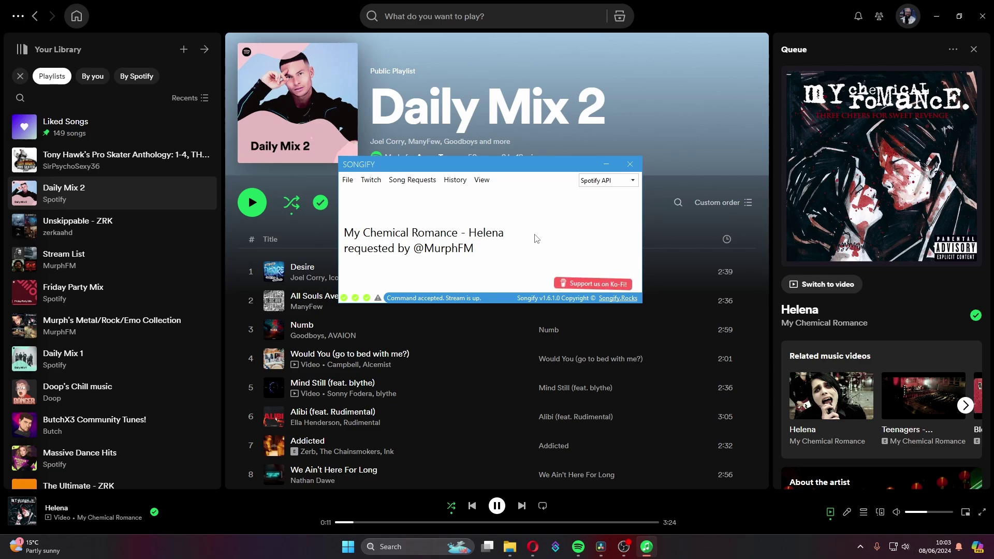
Step: Switch to Spotify, pause playback, and copy the song link of Rollin' (Air Raid Vehicle) from the Metal/Rock/Emo Collection playlist
{"action": "key", "text": "alt+Tab"}
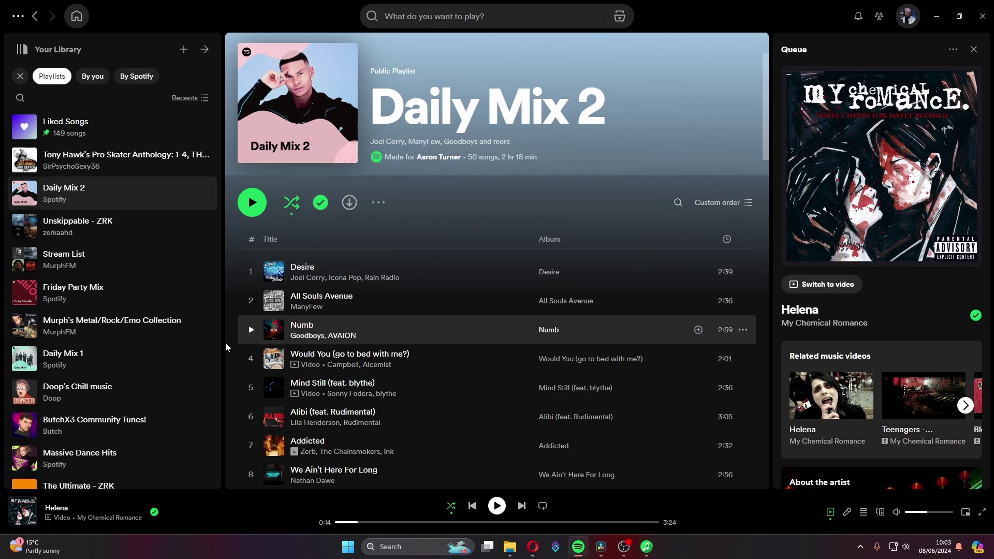
{"action": "key", "text": "space"}
{"action": "left_click", "coordinate": [146, 331]}
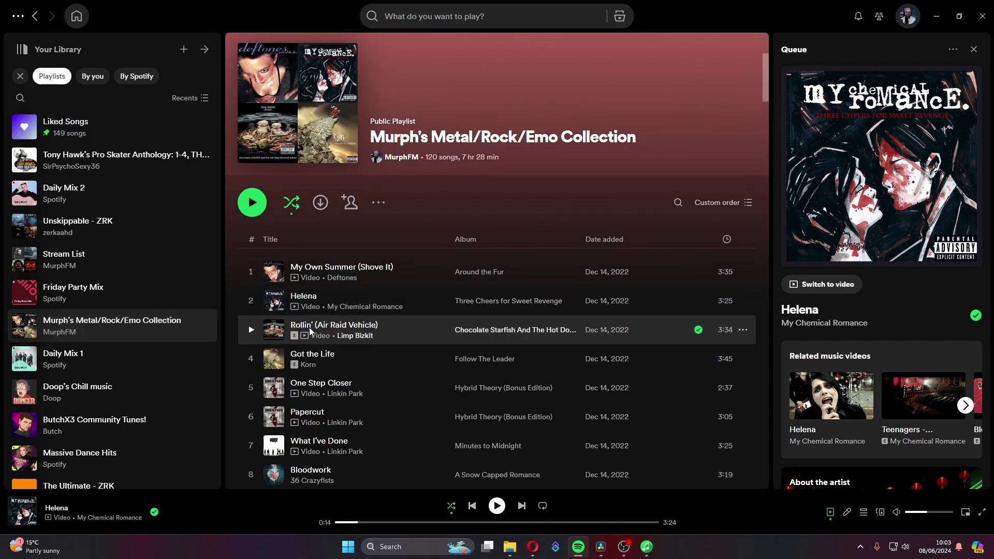
{"action": "left_click", "coordinate": [743, 330]}
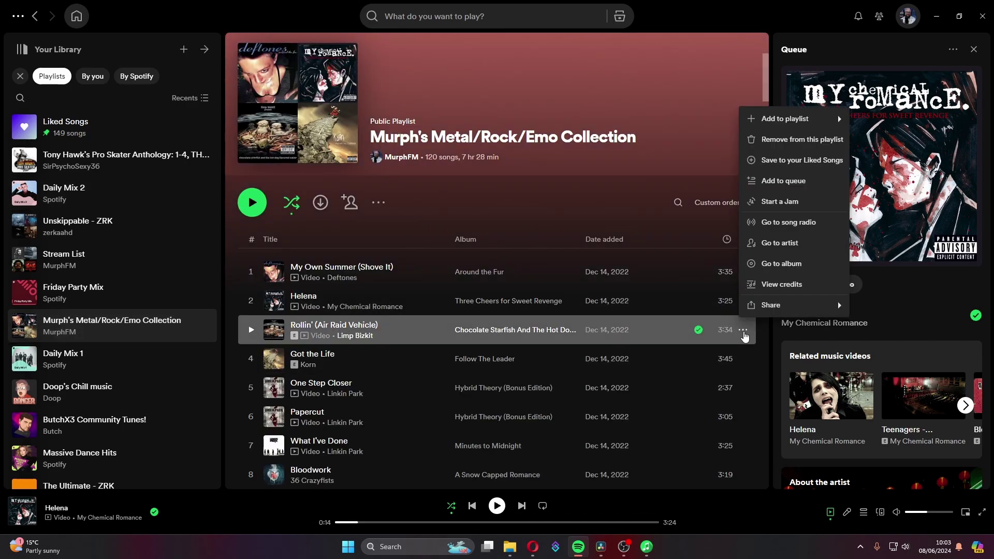
{"action": "mouse_move", "coordinate": [769, 309]}
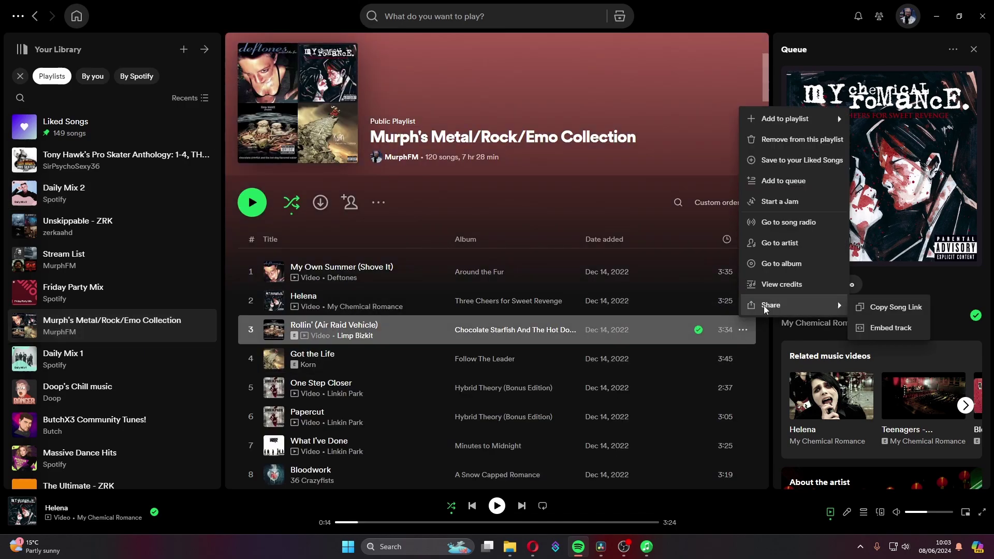
{"action": "left_click", "coordinate": [884, 307]}
Step: Switch to OBS and redeem the Request a Song reward in the Twitch chat with the copied Spotify song link
{"action": "left_click", "coordinate": [624, 547]}
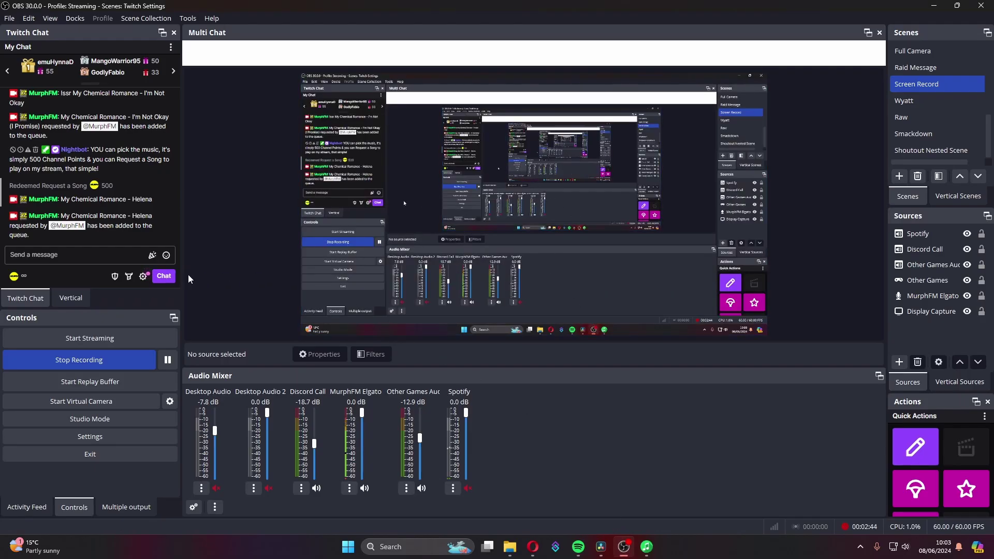
{"action": "left_click", "coordinate": [78, 255]}
{"action": "left_click", "coordinate": [14, 276]}
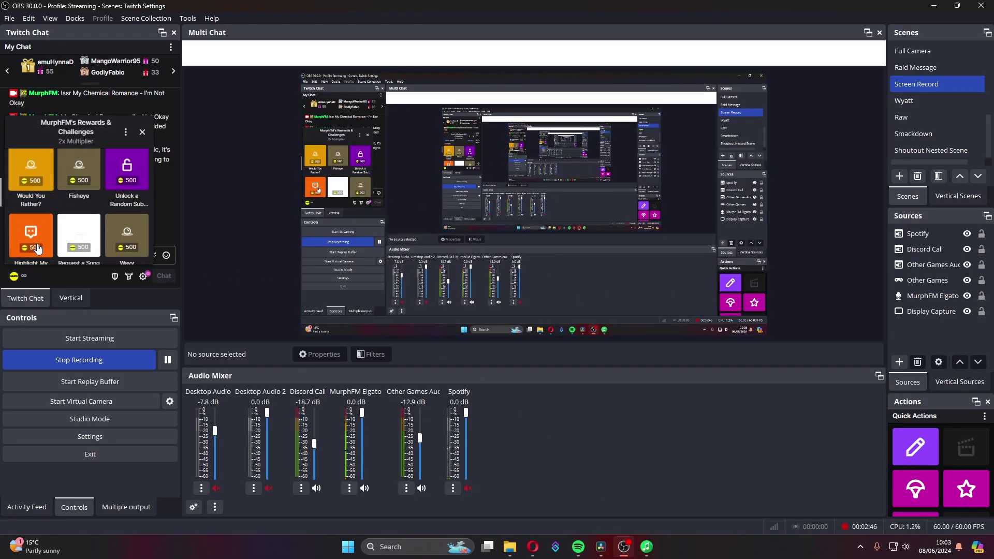
{"action": "left_click", "coordinate": [68, 251]}
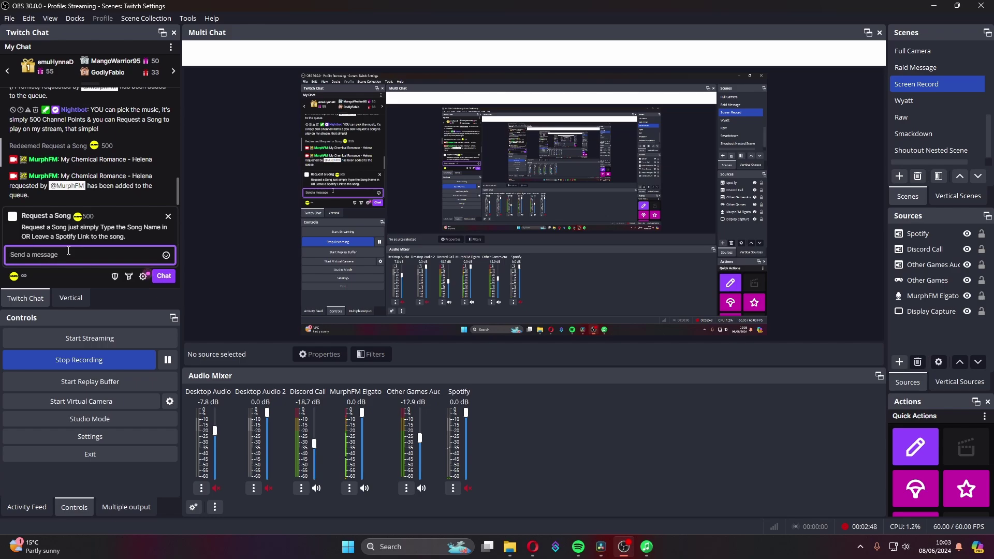
{"action": "key", "text": "ctrl+v"}
{"action": "key", "text": "Return"}
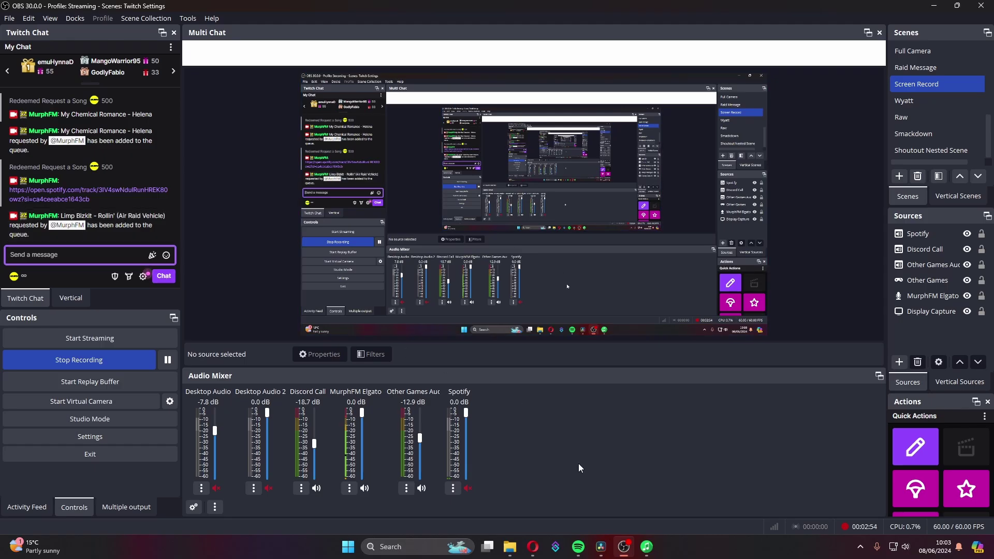
Step: Skip to near the end of Helena in Spotify and resume playback, then check the current song in Songify with Spotify minimized
{"action": "left_click", "coordinate": [579, 547]}
{"action": "left_click", "coordinate": [654, 522]}
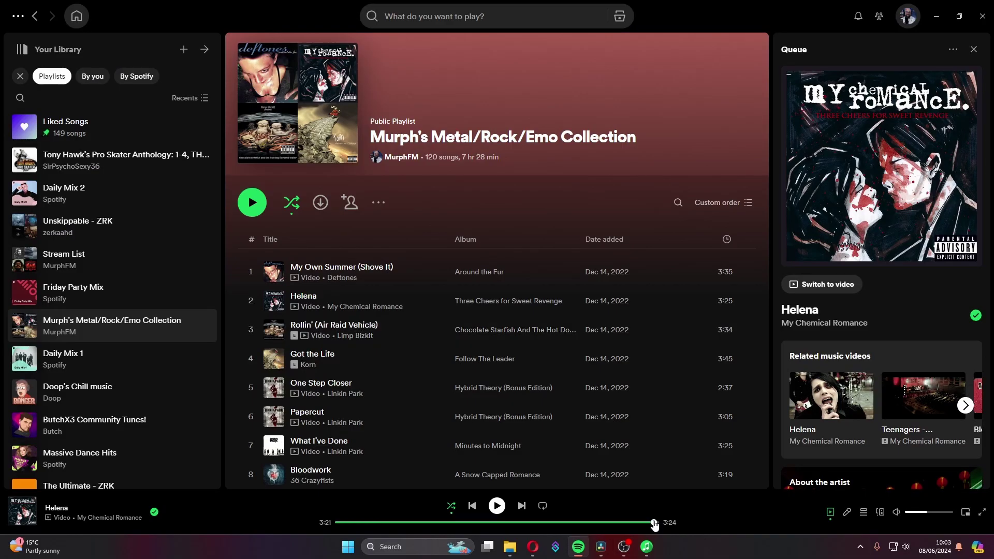
{"action": "left_click", "coordinate": [496, 506]}
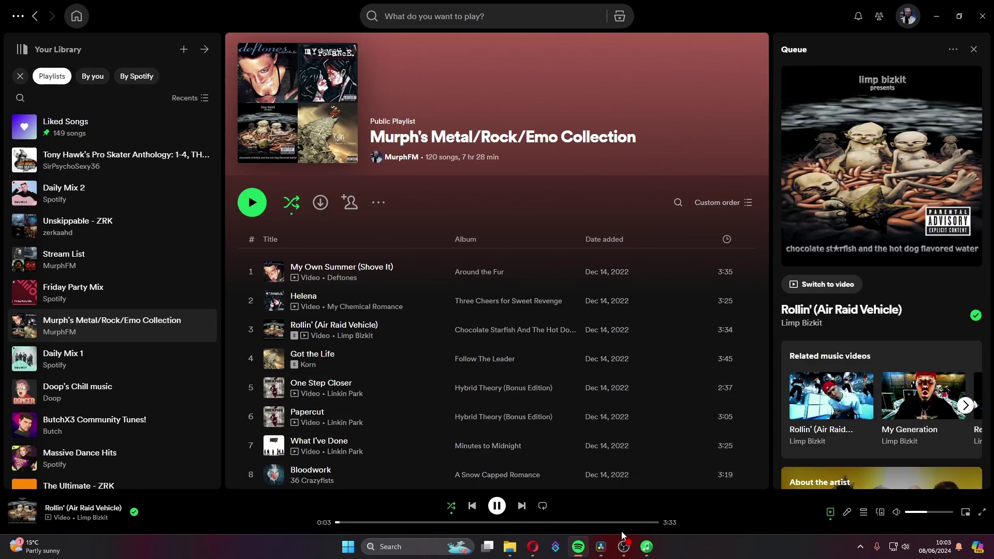
{"action": "left_click", "coordinate": [646, 546]}
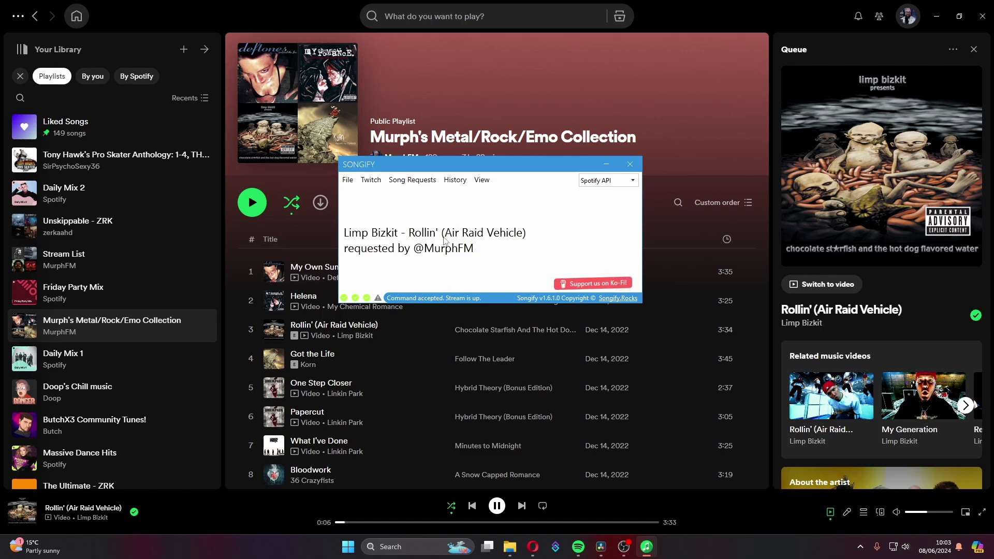
{"action": "left_click", "coordinate": [936, 16]}
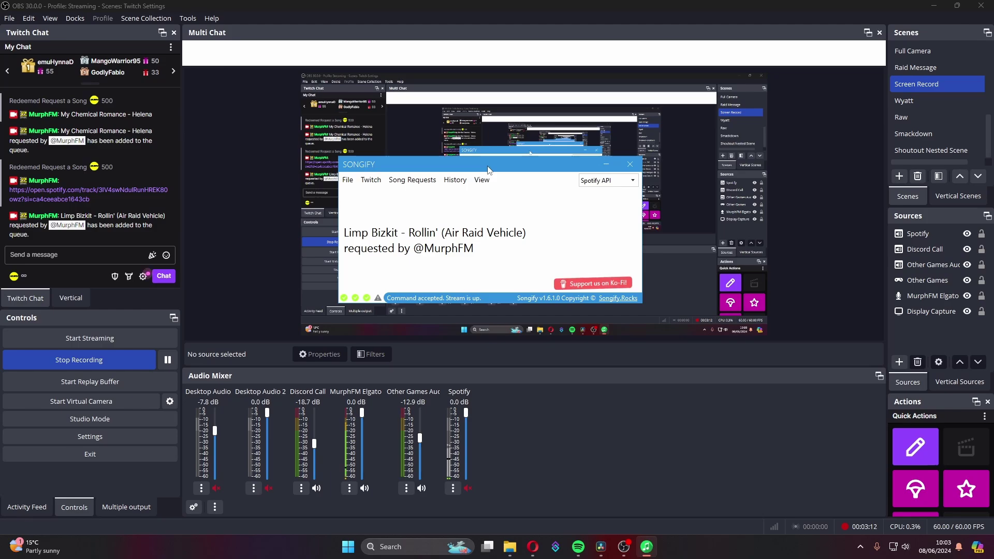